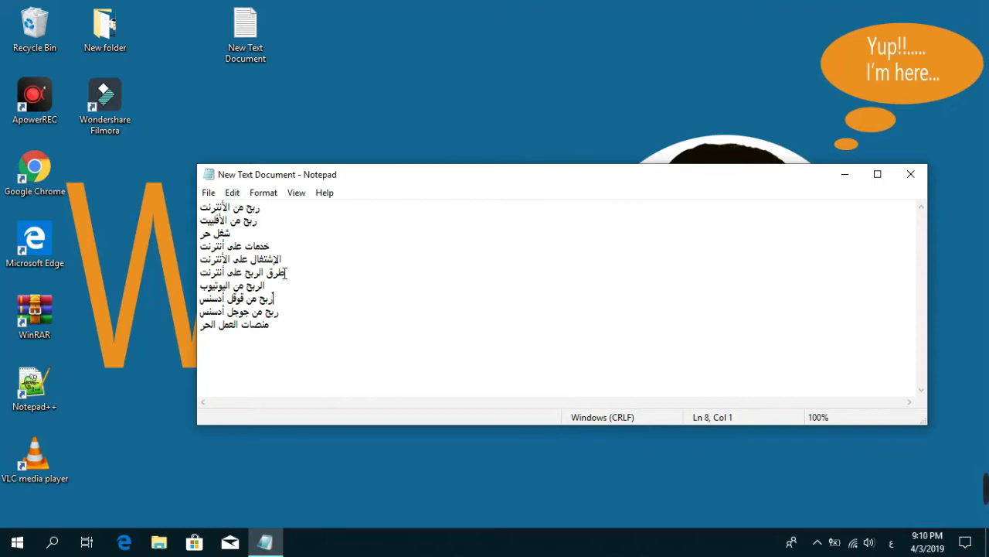
pyautogui.moveTo(285, 272); pyautogui.dragTo(264, 272)
pyautogui.doubleClick(292, 274)
pyautogui.click(283, 295)
pyautogui.moveTo(276, 298); pyautogui.dragTo(203, 300)
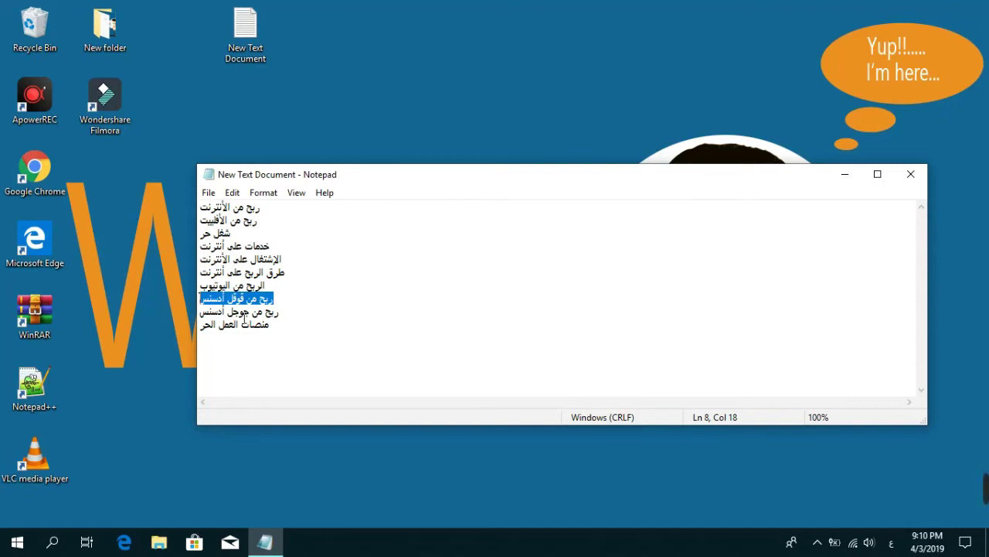
pyautogui.click(123, 246)
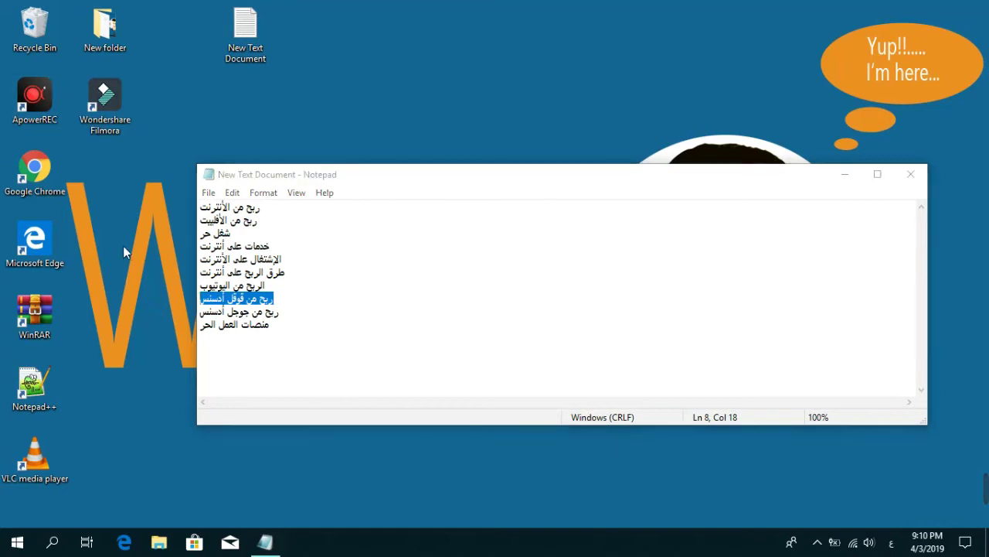
# Open Google Chrome and search Google for "الربح من الانترنت" without quotation marks, using the suggested phrase.
pyautogui.doubleClick(39, 174)
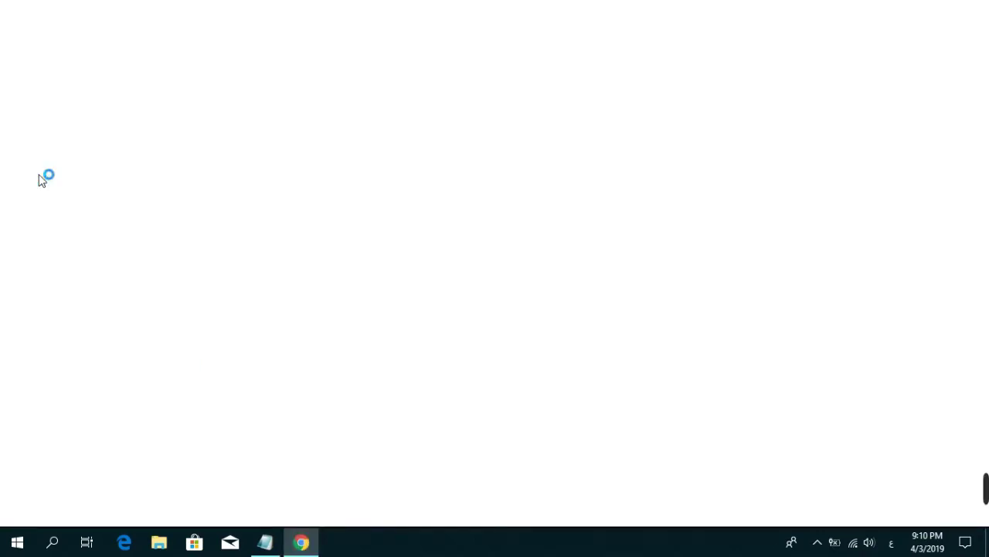
pyautogui.click(340, 301)
pyautogui.write('الربح')
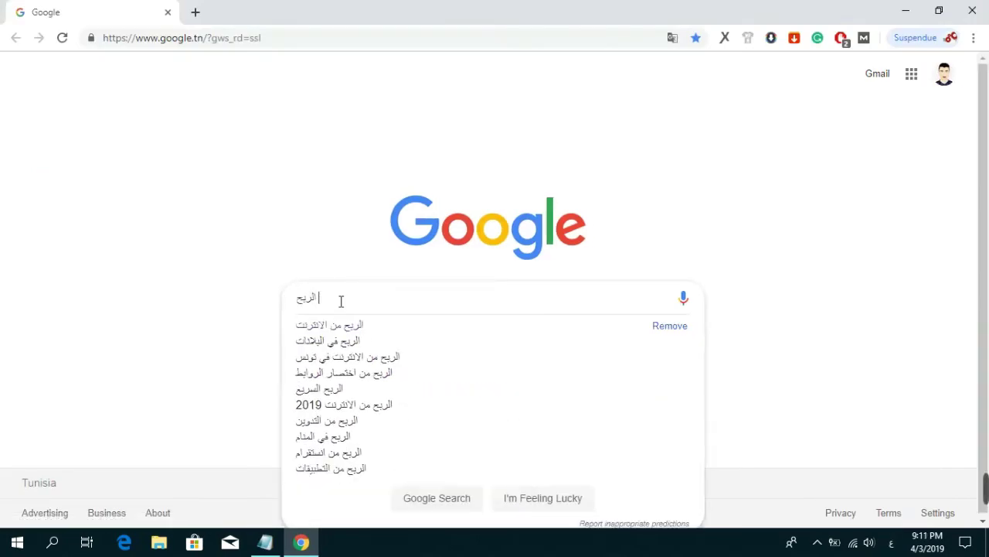
pyautogui.press('Down')
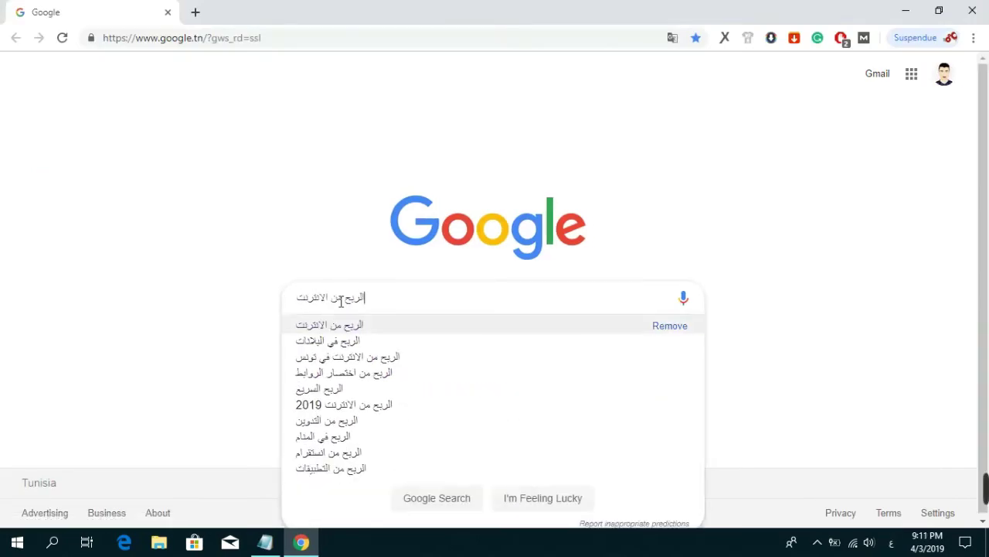
pyautogui.press('Return')
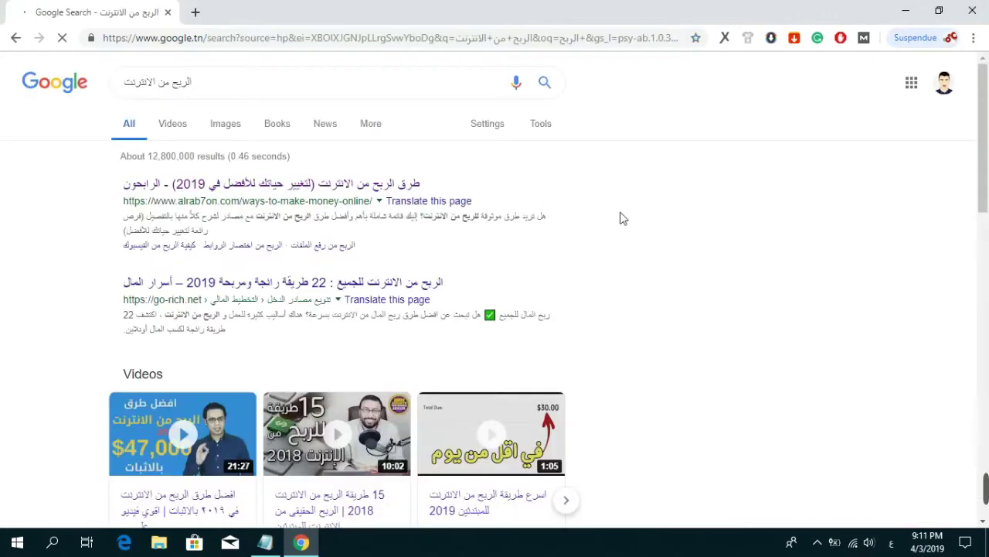
# Examine the Google result count and the separate words of the search query.
pyautogui.moveTo(986, 116)
pyautogui.mouseDown()
pyautogui.moveTo(986, 417)
pyautogui.moveTo(987, 116)
pyautogui.mouseUp()
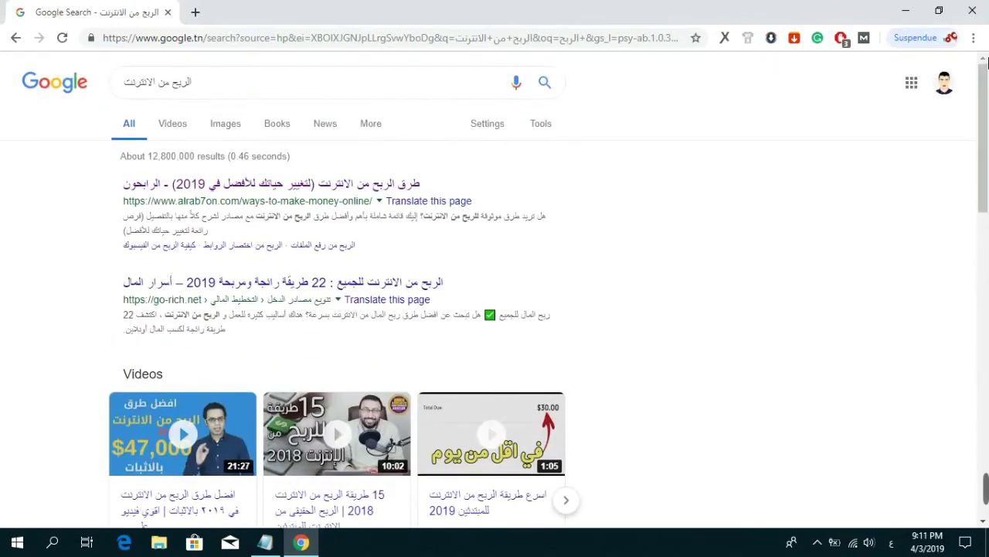
pyautogui.moveTo(149, 156); pyautogui.dragTo(180, 157)
pyautogui.click(181, 156)
pyautogui.click(198, 82)
pyautogui.moveTo(197, 81); pyautogui.dragTo(175, 86)
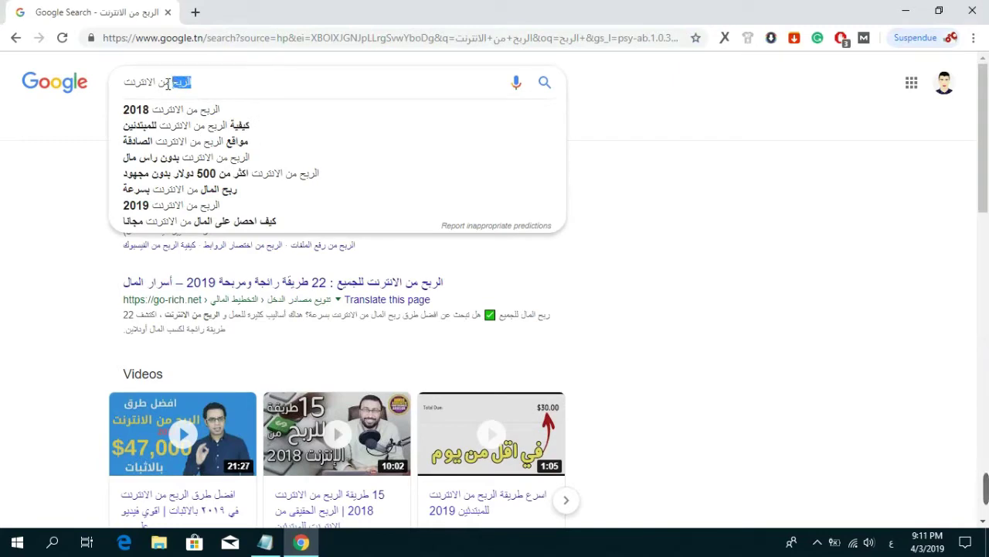
pyautogui.click(169, 84)
pyautogui.moveTo(157, 81); pyautogui.dragTo(114, 91)
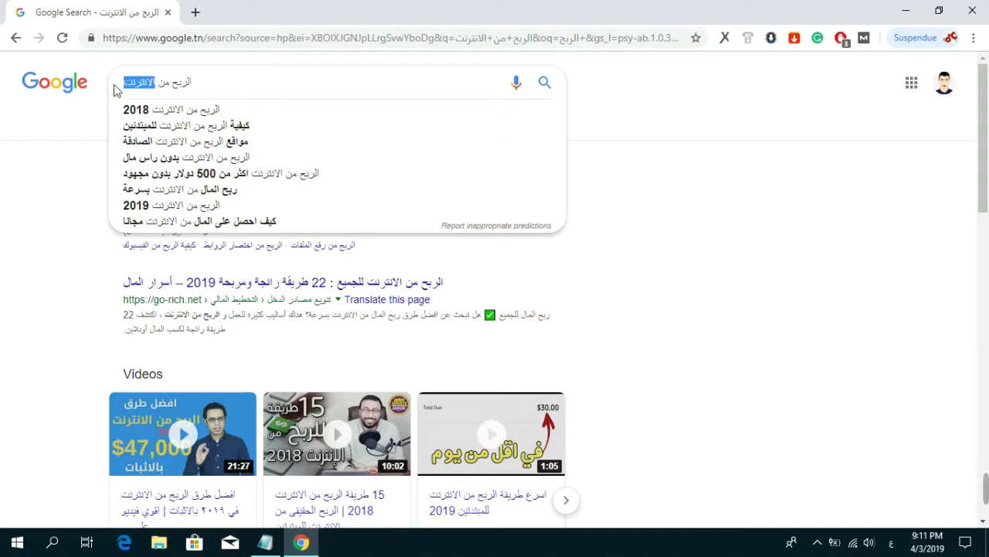
pyautogui.click(76, 147)
# Repeat the Google search with الربح من الانترنت in quotation marks and examine the matching phrase in the first two result snippets.
pyautogui.click(197, 80)
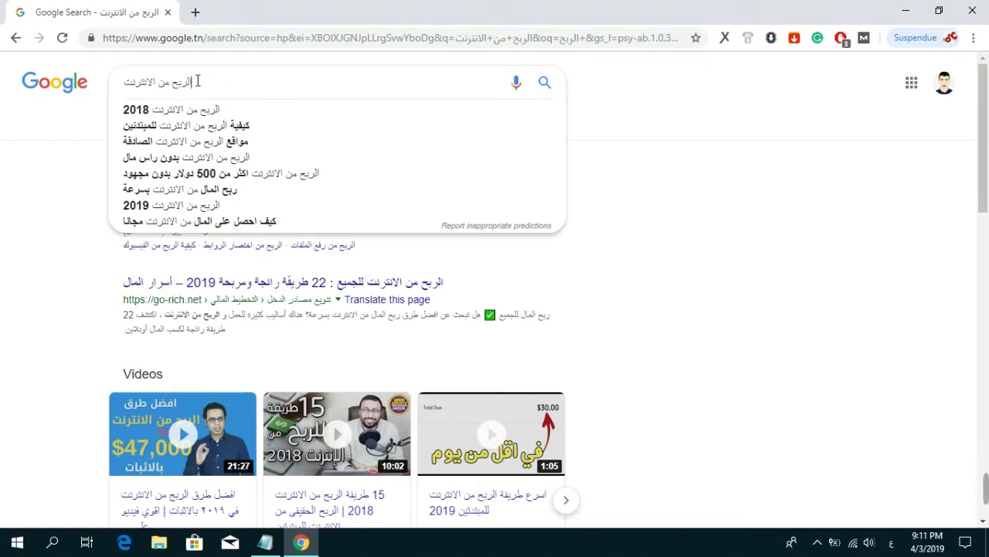
pyautogui.write('"')
pyautogui.press('End')
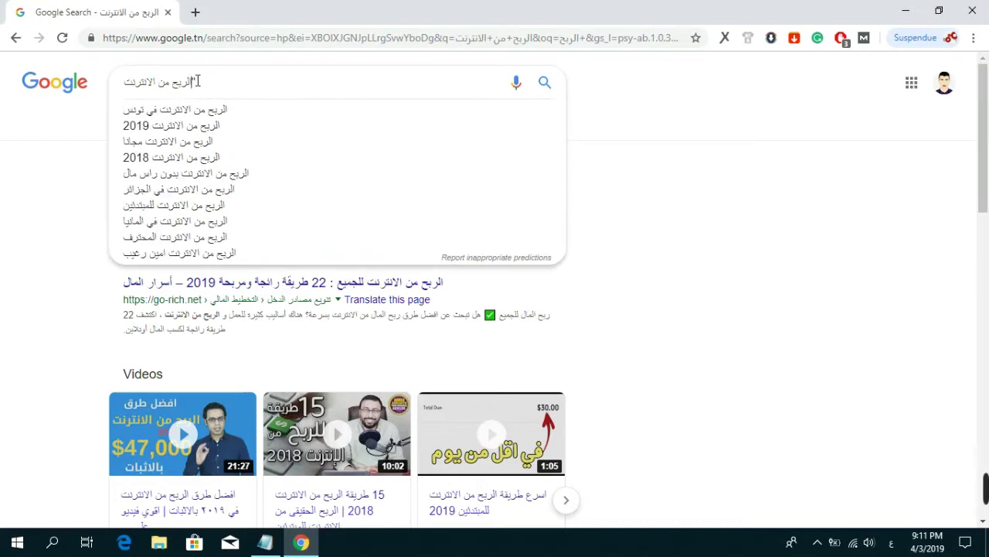
pyautogui.write('"')
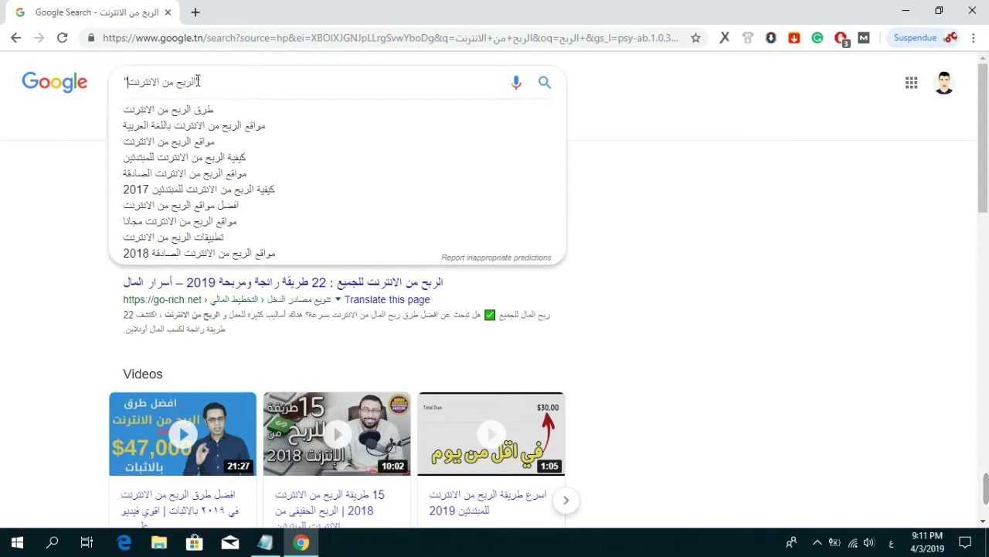
pyautogui.press('Return')
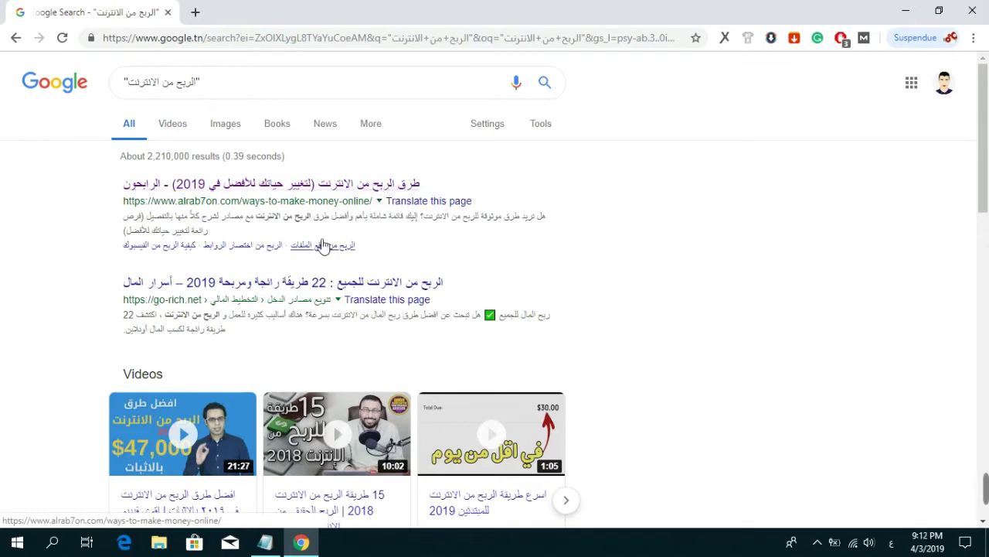
pyautogui.moveTo(313, 216); pyautogui.dragTo(256, 216)
pyautogui.click(301, 334)
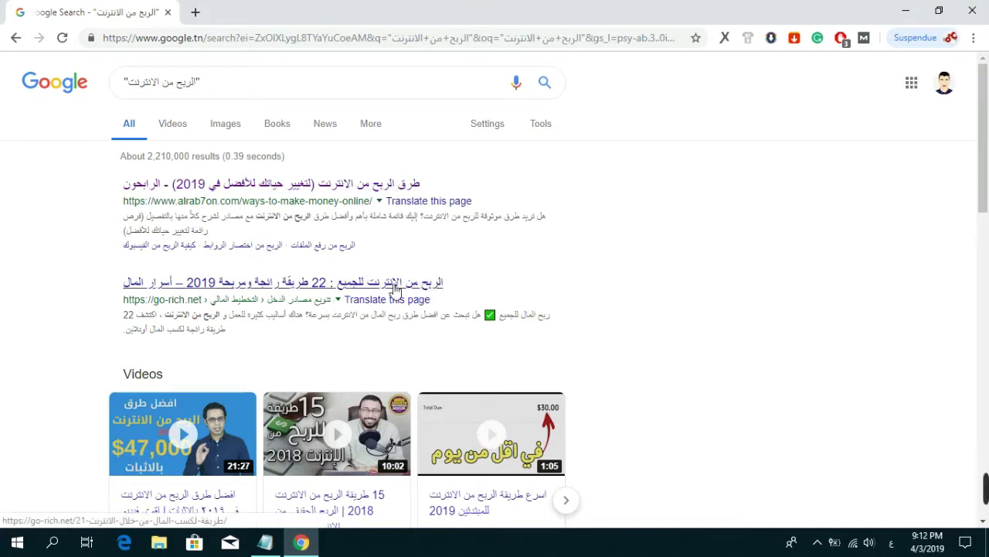
pyautogui.moveTo(220, 315); pyautogui.dragTo(172, 318)
pyautogui.click(243, 335)
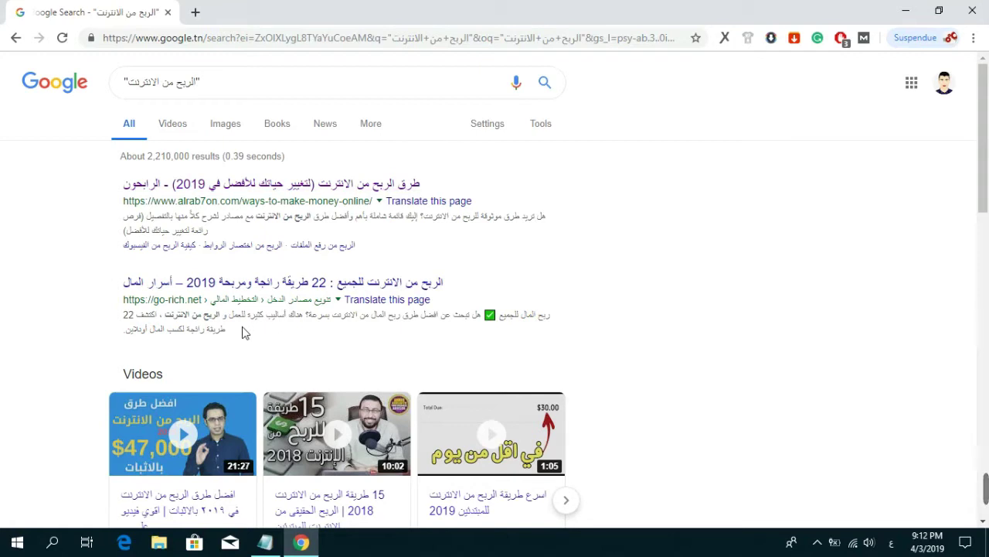
# Search for google adwords in a new browser tab and open the ads.google.com/home result.
pyautogui.click(196, 14)
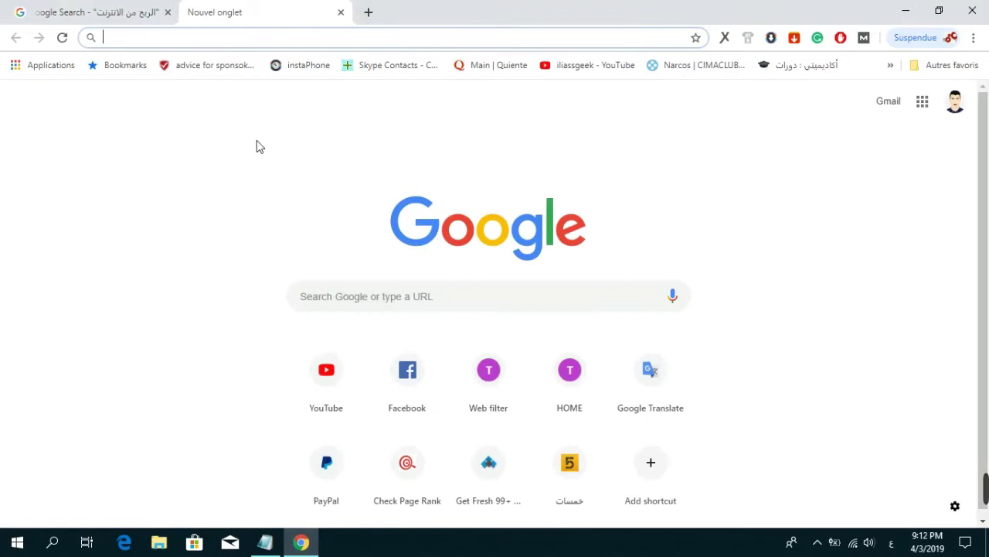
pyautogui.hotkey('alt', 'shift')
pyautogui.write('goog')
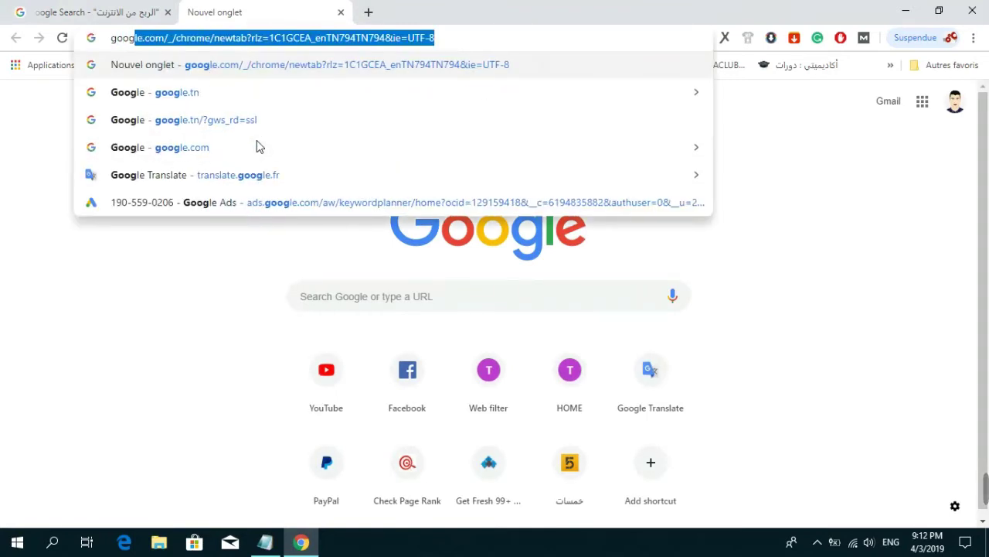
pyautogui.write('le adwo')
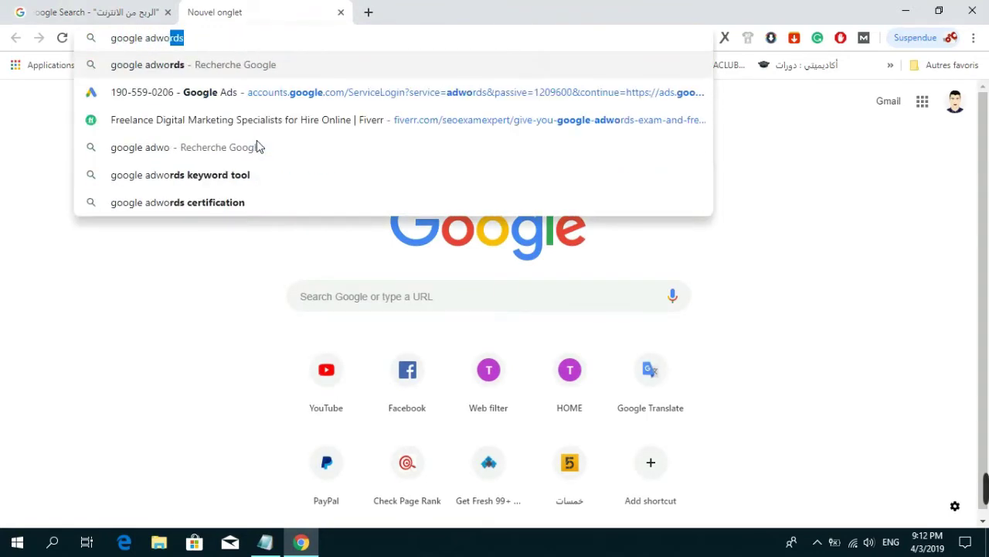
pyautogui.write('rds')
pyautogui.press('Return')
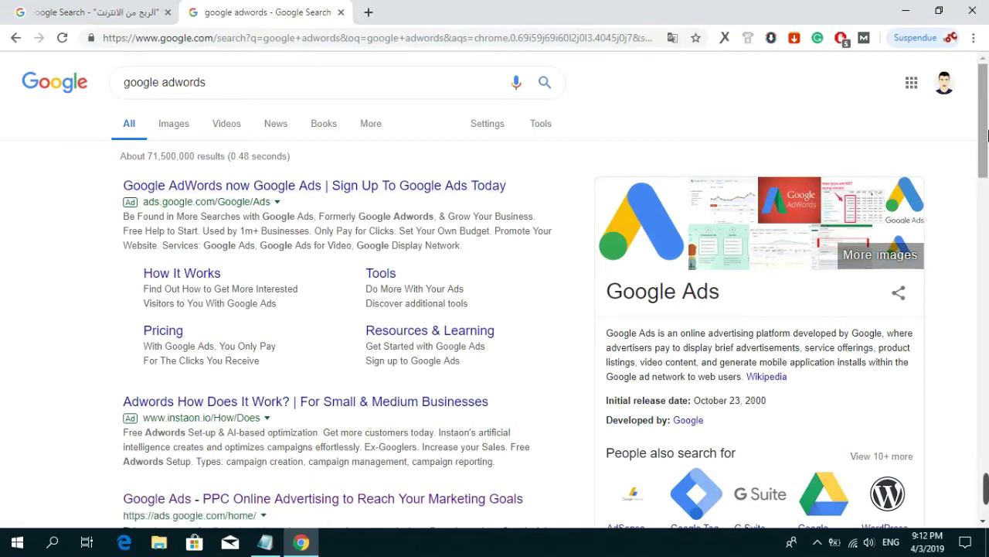
pyautogui.moveTo(987, 127); pyautogui.dragTo(987, 184)
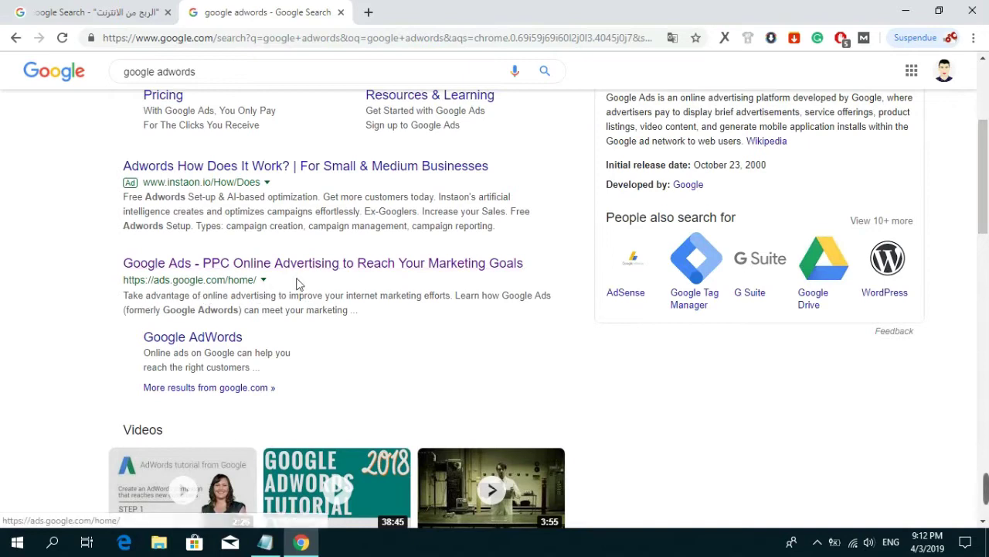
pyautogui.click(345, 266)
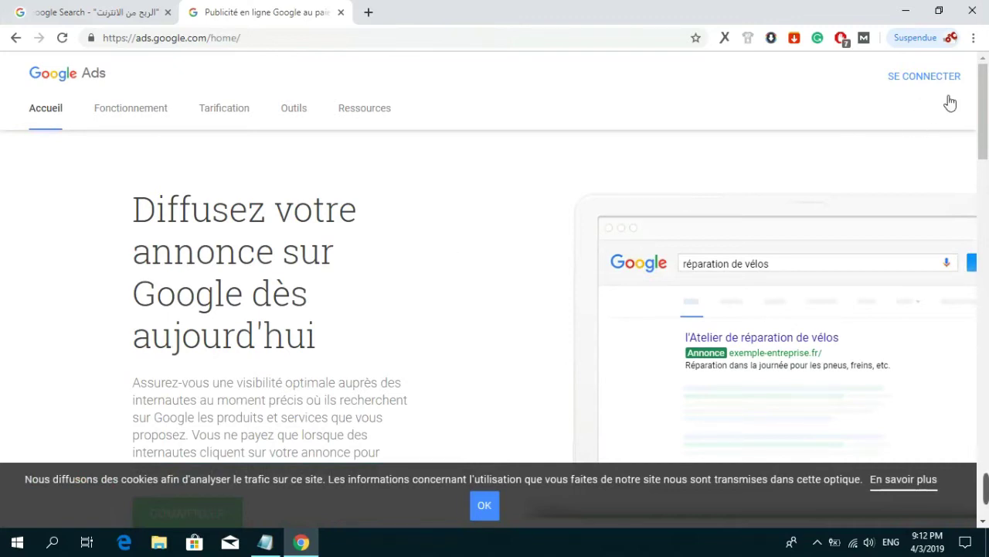
# Sign in to Google Ads and open Find new keywords in the Keyword Planner.
pyautogui.click(927, 79)
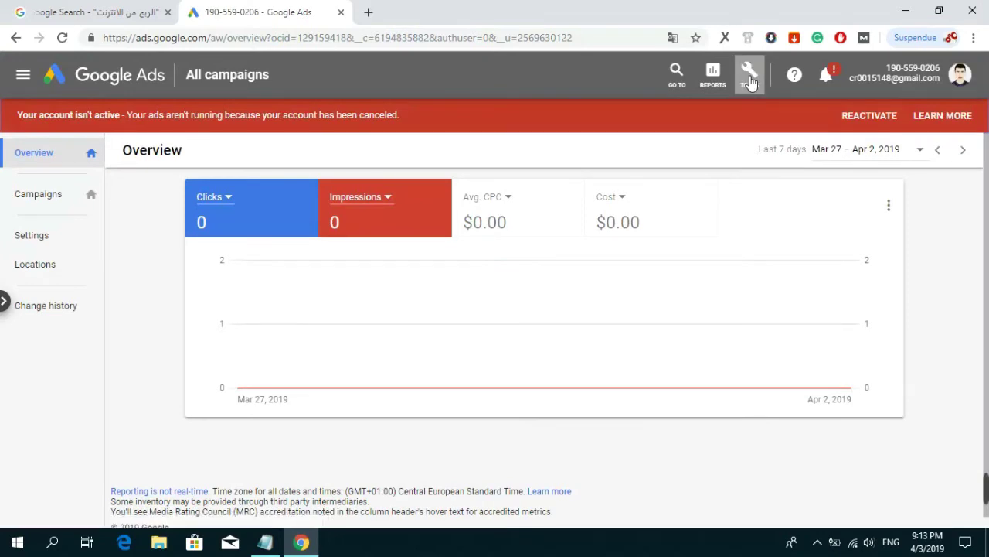
pyautogui.click(749, 77)
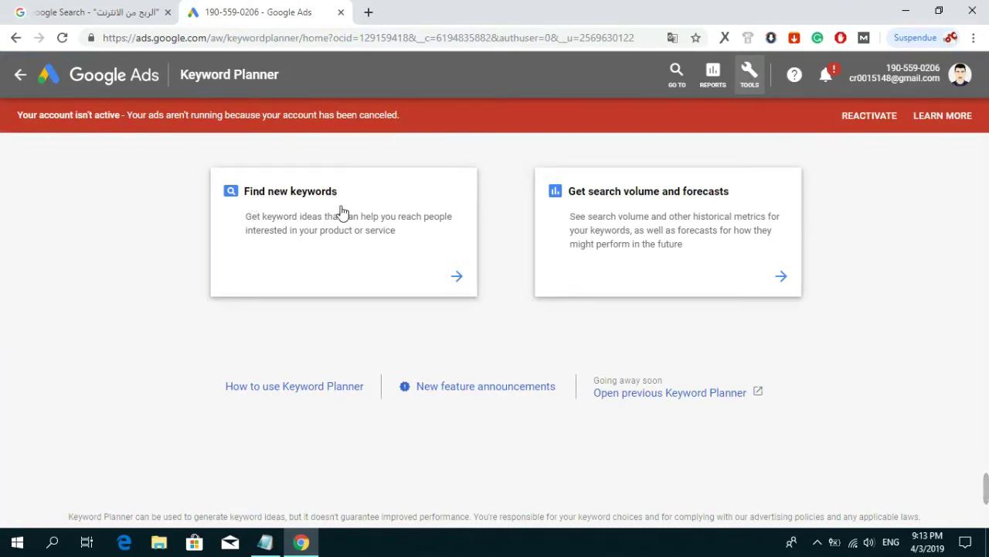
pyautogui.click(303, 266)
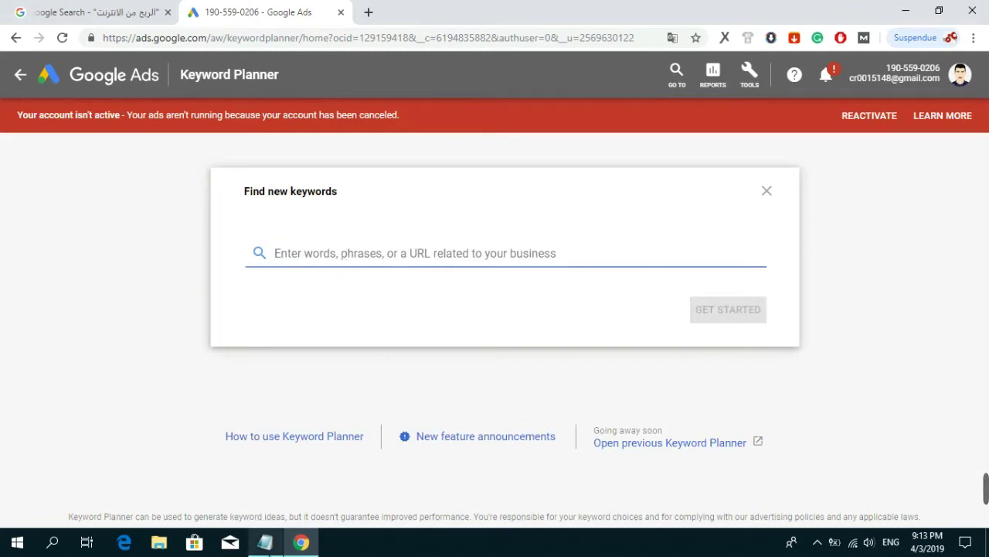
# Copy all ten Arabic keyword phrases from the Notepad document into Find new keywords and get the keyword ideas.
pyautogui.click(265, 541)
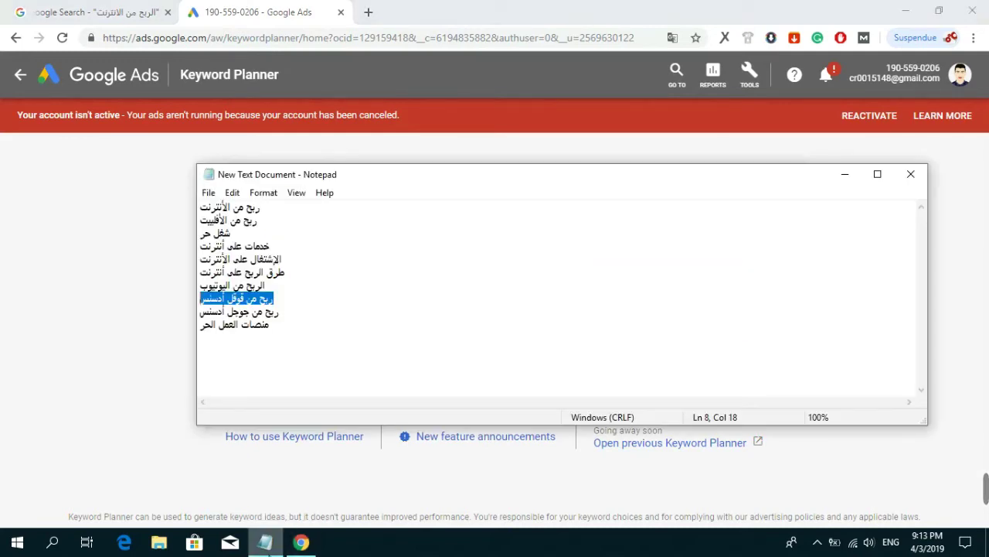
pyautogui.click(280, 324)
pyautogui.moveTo(280, 324); pyautogui.dragTo(260, 207)
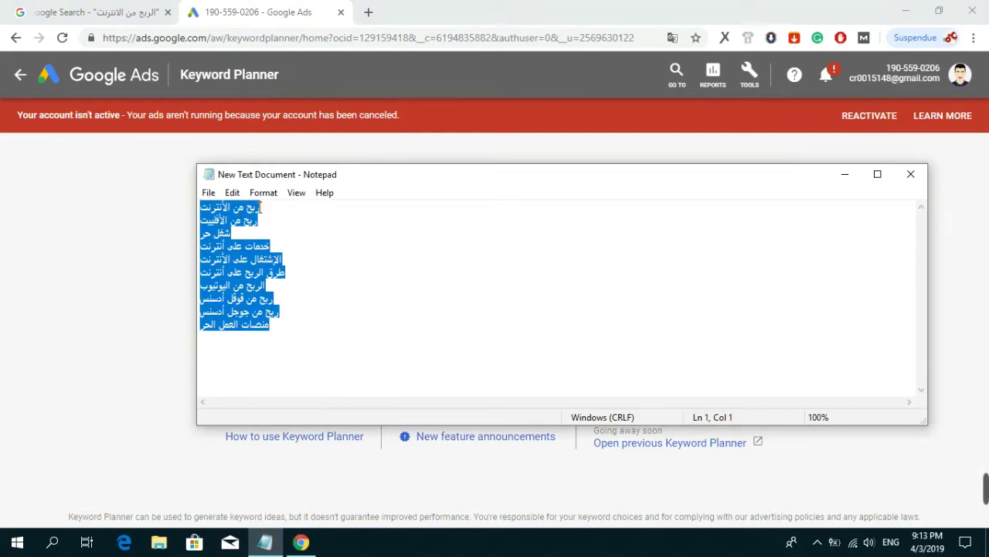
pyautogui.click(134, 274)
pyautogui.click(377, 256)
pyautogui.write('ربح من الأنترنت ربح من الأفلييت شغل حر خدمات على أنترنت الإشتغال على الأنترنت طرق الربح على أنترنت الربح من اليوتيوب ربح من قوقل أدسنس ربح من جوجل أدسنس منصات العمل الحر')
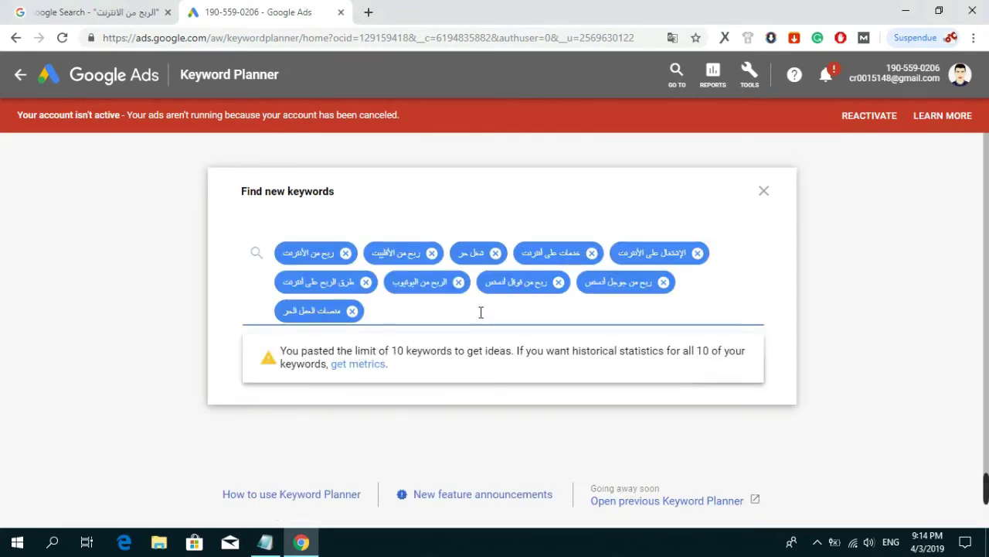
pyautogui.press('Return')
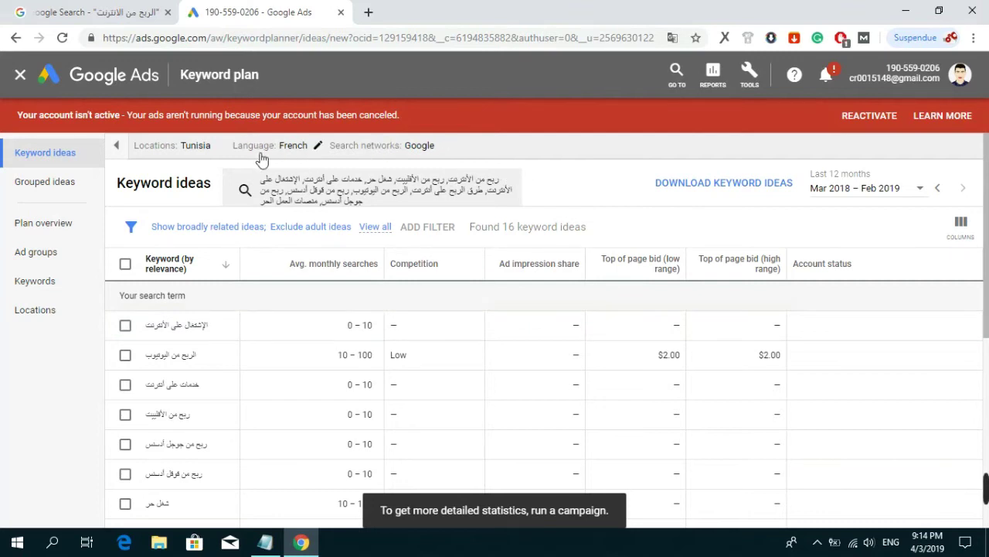
# Open the keyword plan's location settings and remove Tunisia from the targeted locations.
pyautogui.moveTo(189, 147)
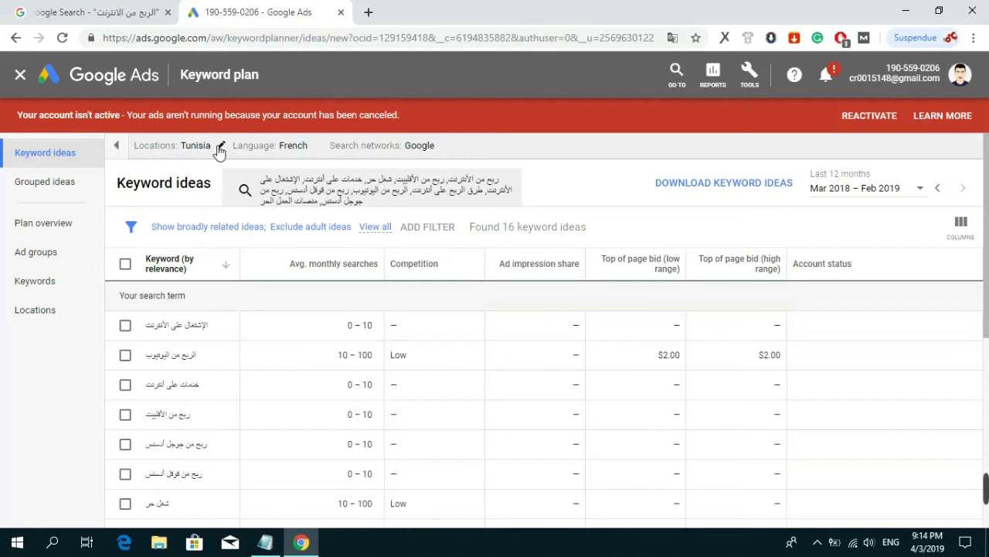
pyautogui.click(220, 148)
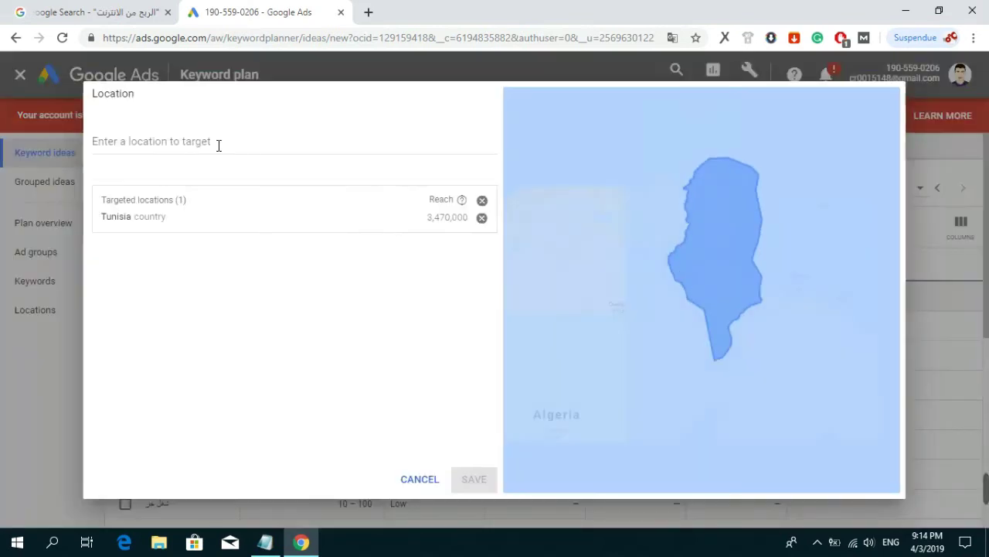
pyautogui.click(481, 218)
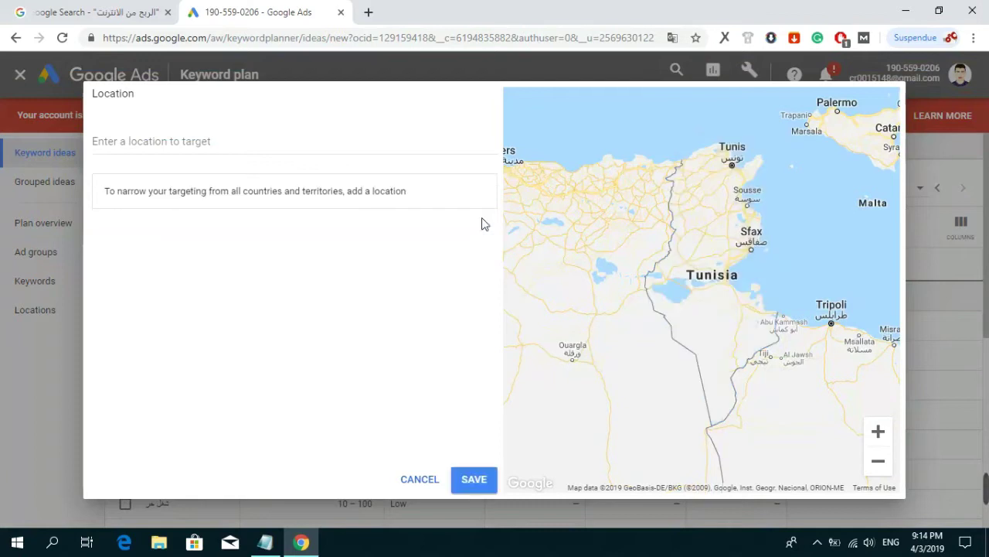
pyautogui.click(225, 140)
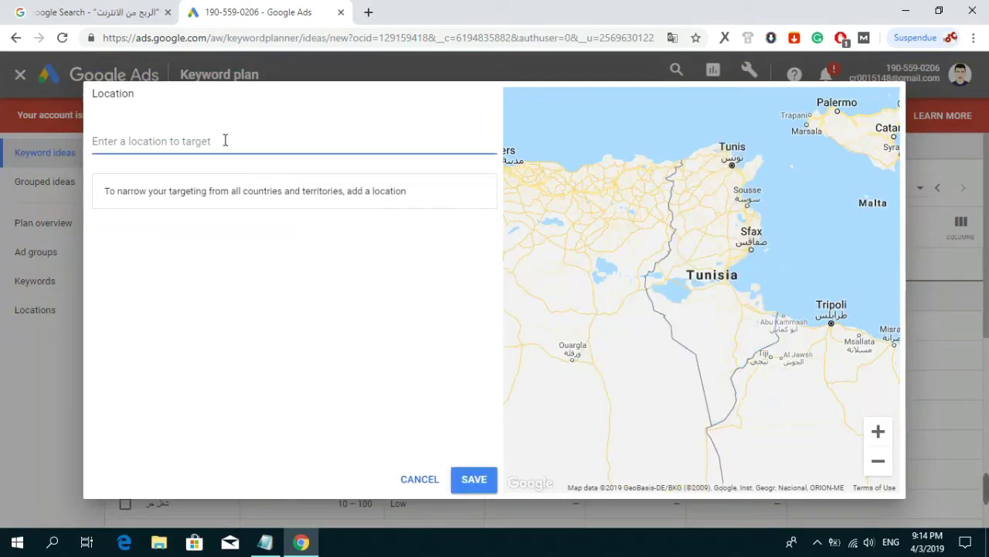
pyautogui.write('united')
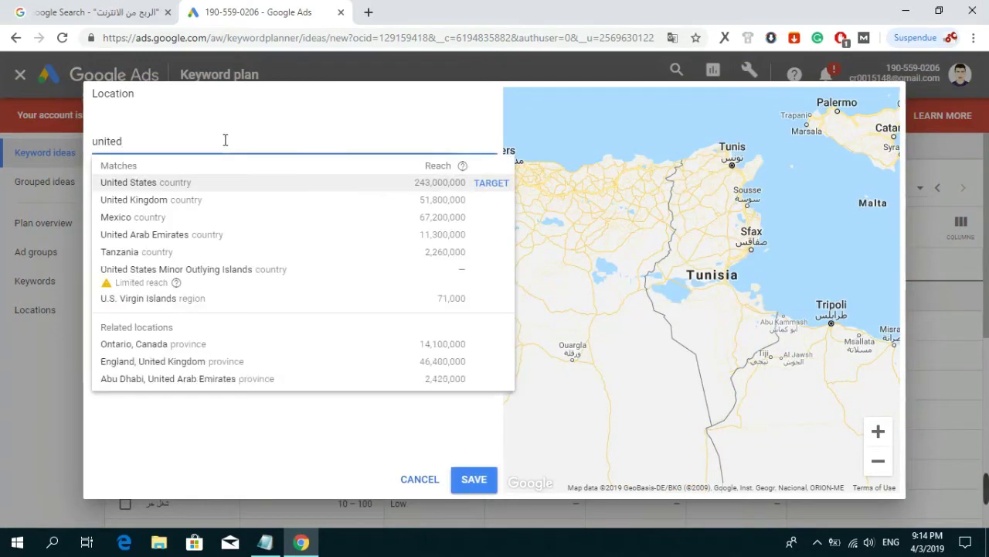
pyautogui.press('BackSpace')
pyautogui.press('BackSpace')
pyautogui.press('BackSpace')
pyautogui.press('BackSpace')
pyautogui.press('BackSpace')
pyautogui.press('BackSpace')
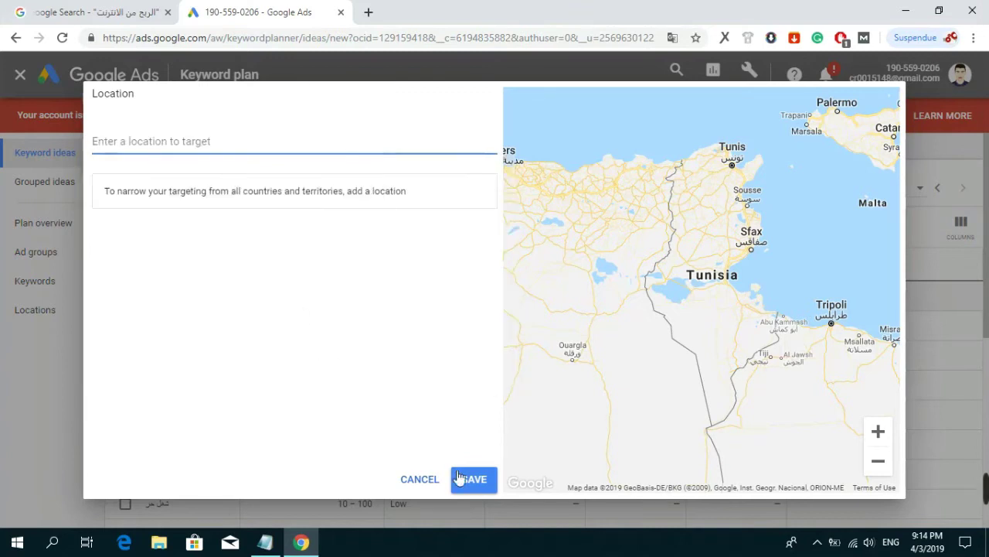
# Save the location setting with no specific location targeted, covering all countries and territories.
pyautogui.click(471, 481)
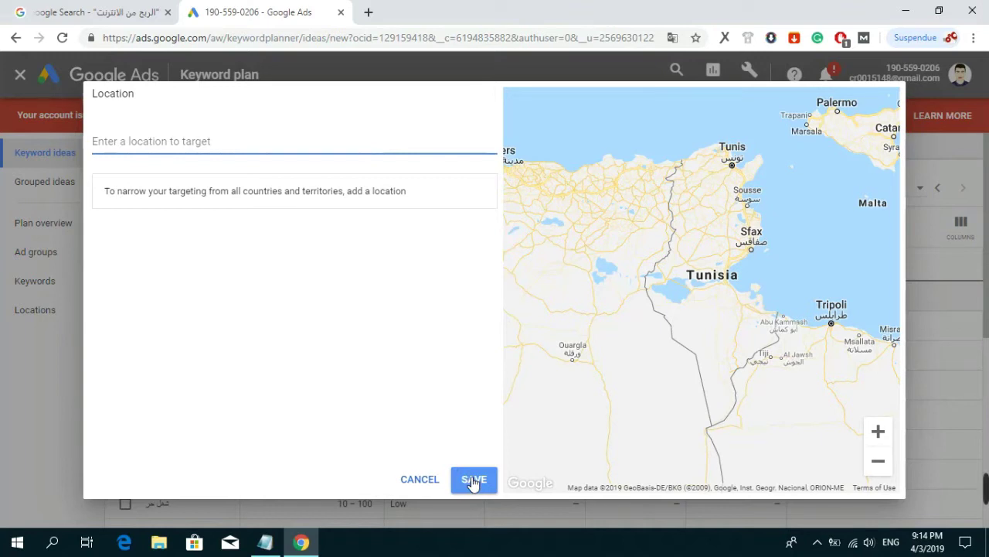
# Save the location setting for all countries and set the keyword plan's language to Arabic.
pyautogui.click(473, 481)
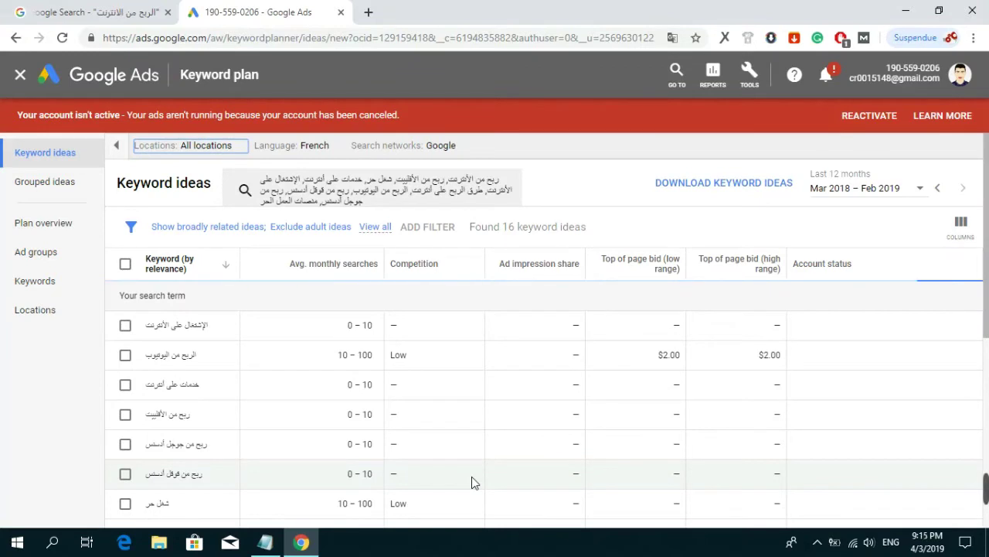
pyautogui.click(312, 152)
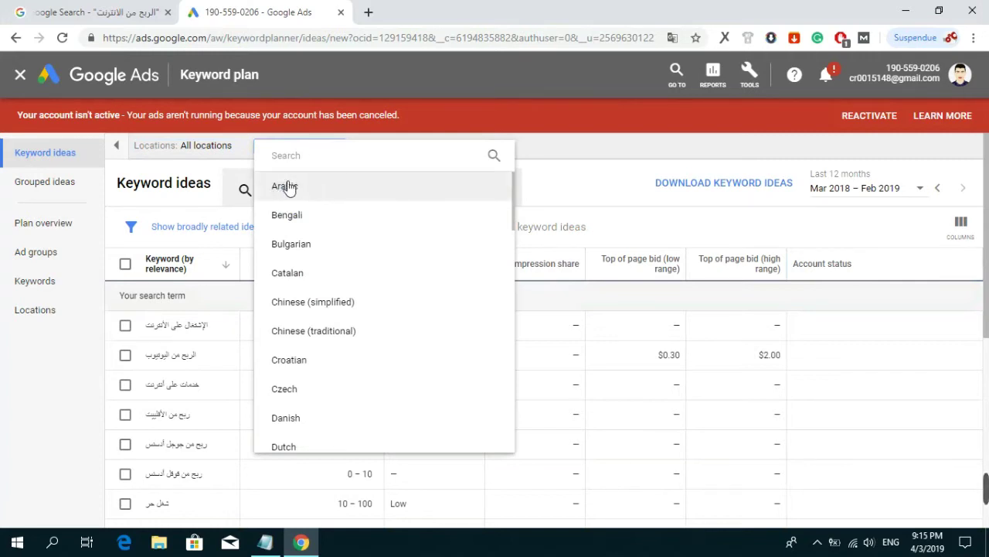
pyautogui.click(313, 193)
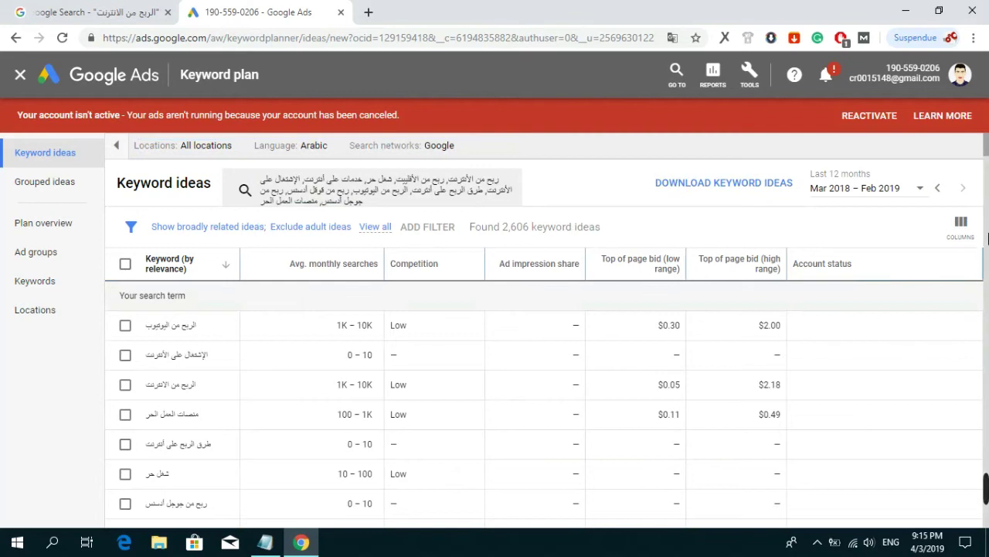
# Examine the average monthly searches and competition of the entered search terms, focusing on the keyword الربح من اليوتيوب.
pyautogui.moveTo(986, 144)
pyautogui.mouseDown()
pyautogui.moveTo(987, 152)
pyautogui.moveTo(987, 144)
pyautogui.mouseUp()
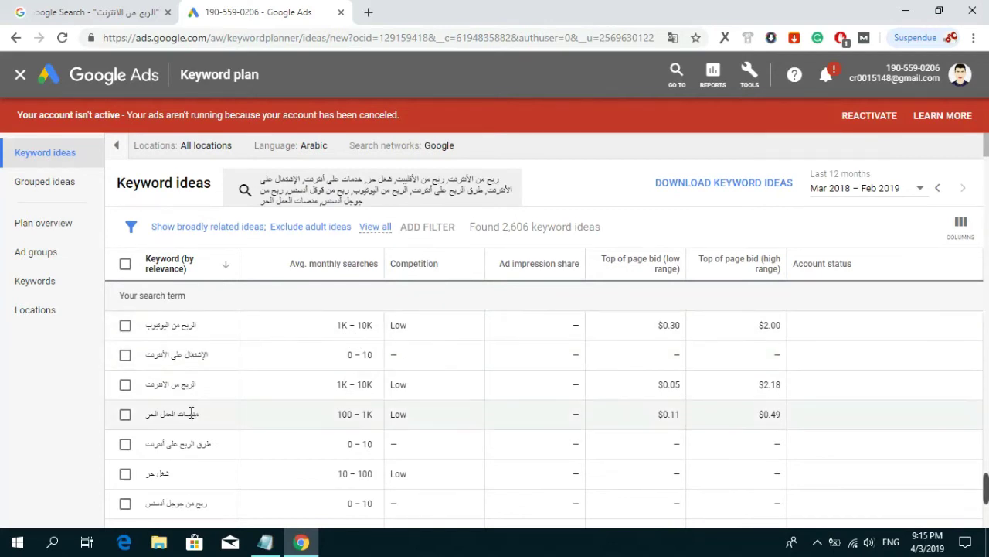
pyautogui.scroll(-3, 191, 414)
pyautogui.scroll(1, 193, 418)
pyautogui.scroll(2, 192, 417)
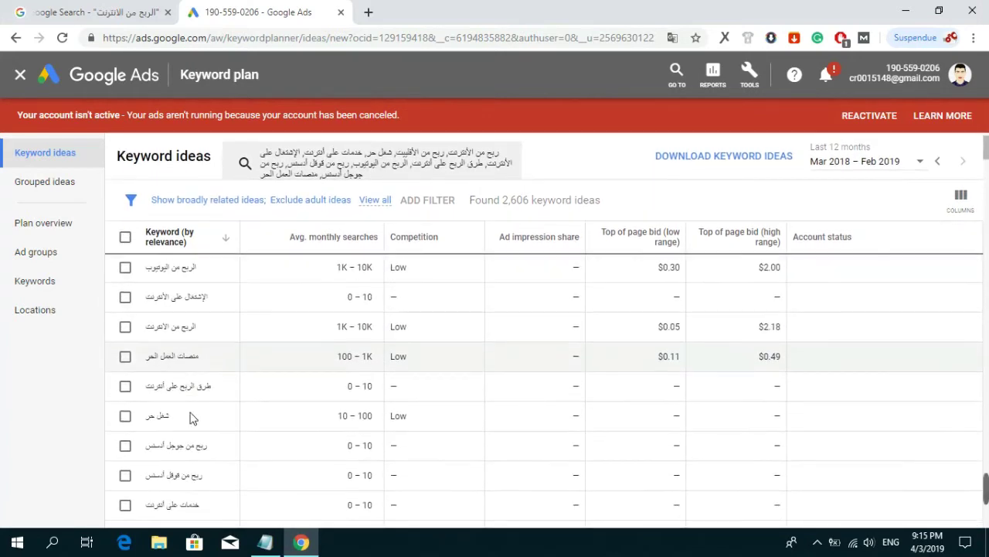
pyautogui.scroll(1, 191, 414)
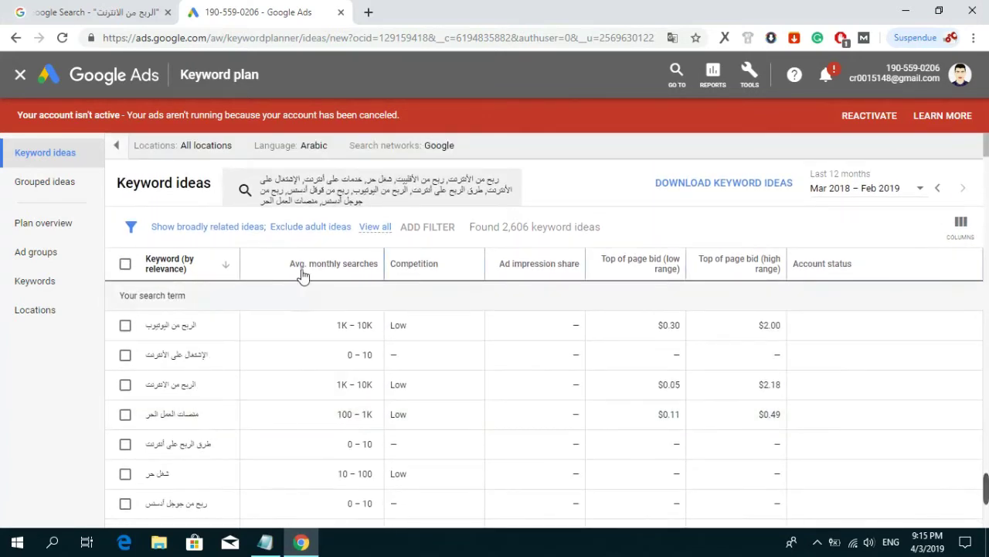
pyautogui.moveTo(354, 272)
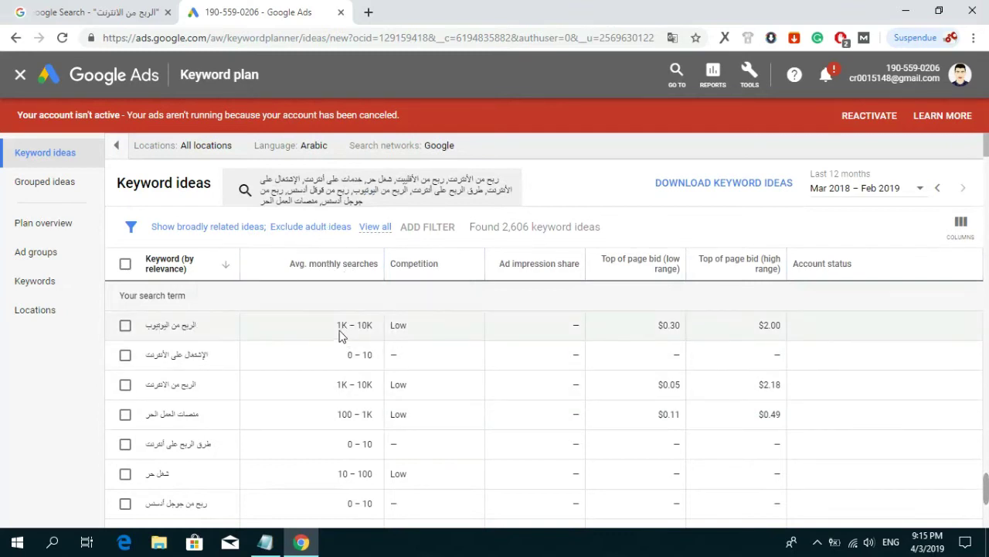
pyautogui.moveTo(338, 328); pyautogui.dragTo(379, 332)
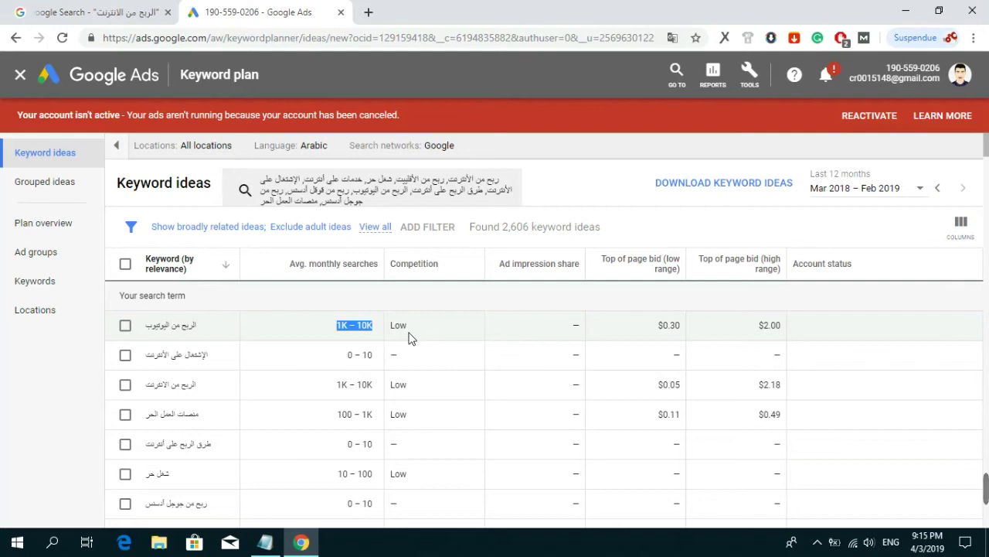
pyautogui.moveTo(407, 327); pyautogui.dragTo(390, 328)
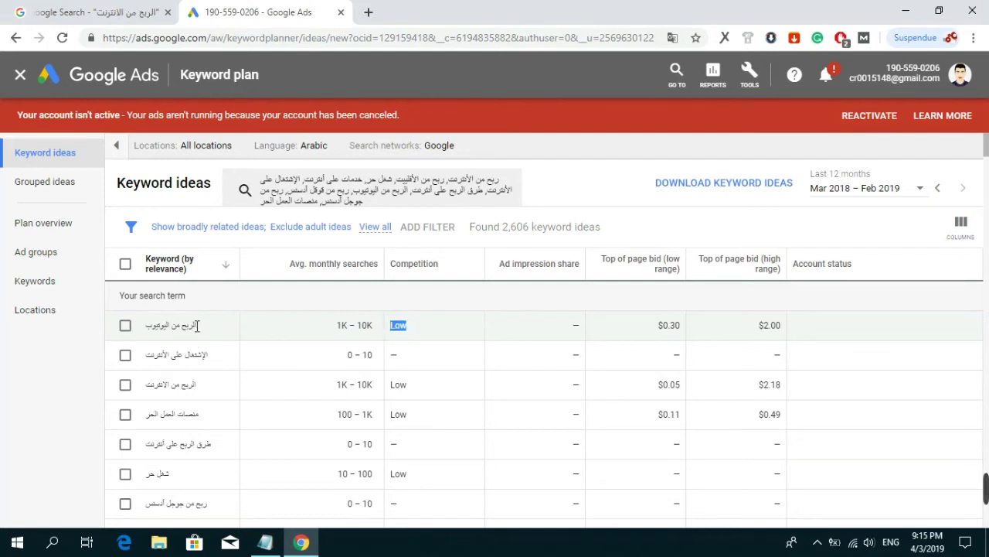
pyautogui.moveTo(197, 325); pyautogui.dragTo(172, 326)
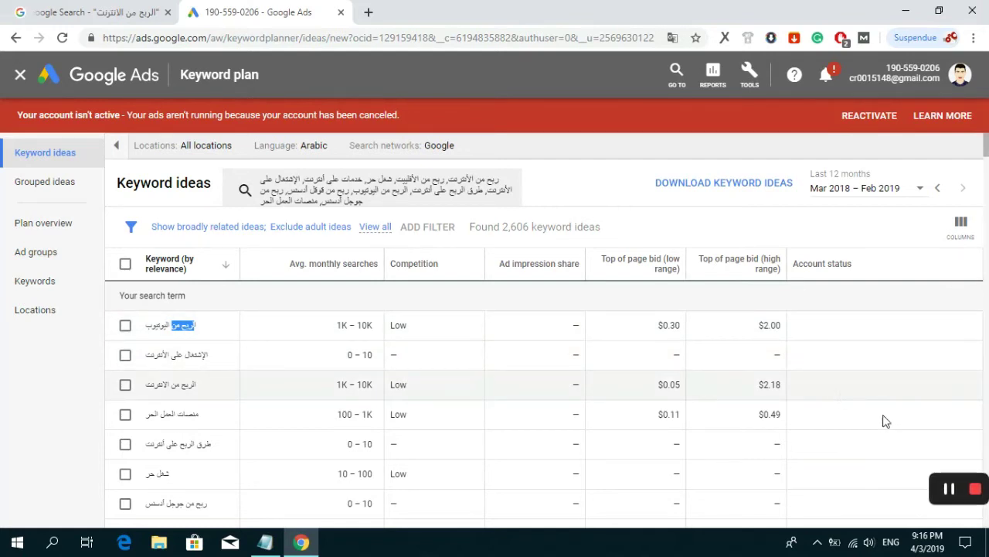
# Check the low-range top of page bid for the keyword الربح من اليوتيوب.
pyautogui.moveTo(987, 494)
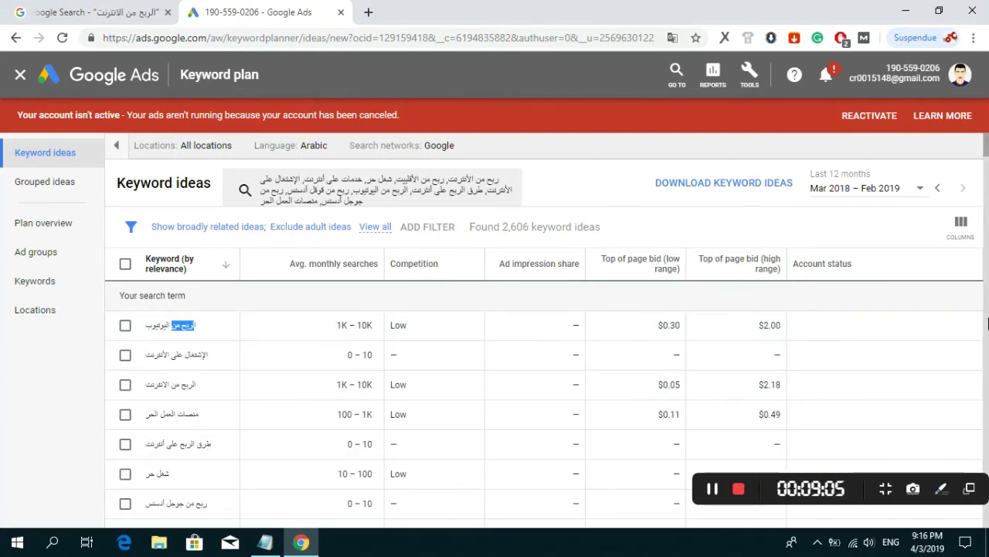
pyautogui.scroll(-2, 987, 325)
pyautogui.scroll(1, 988, 325)
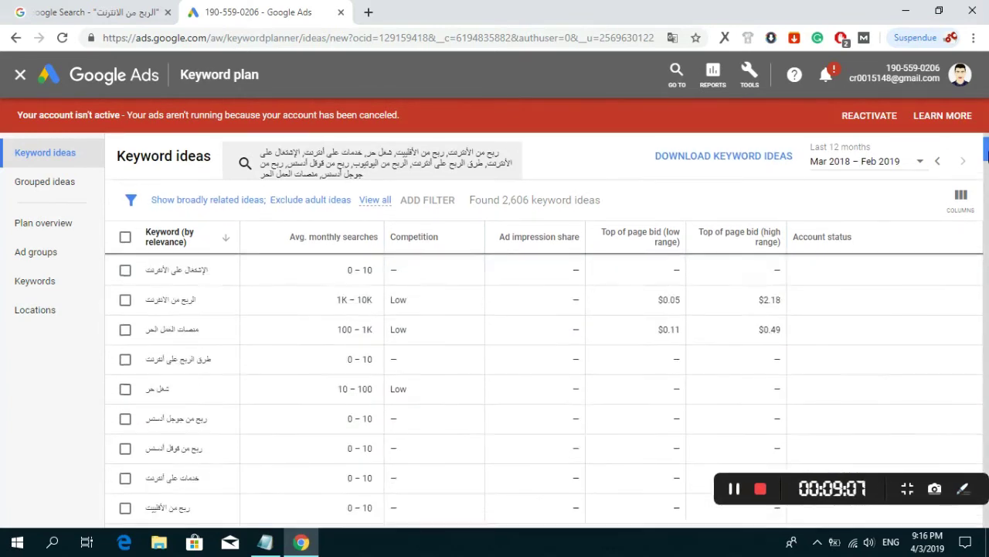
pyautogui.scroll(2, 987, 325)
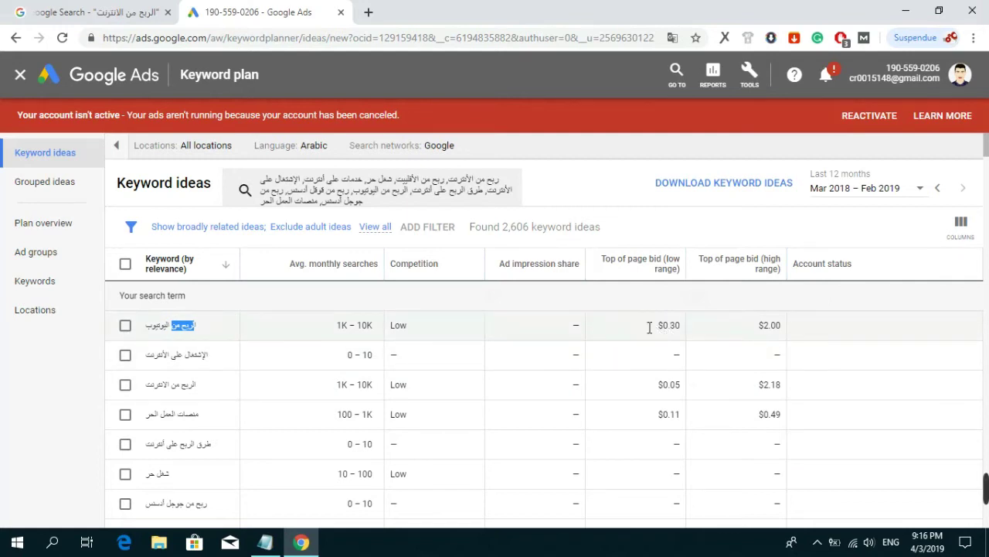
pyautogui.click(183, 329)
pyautogui.tripleClick(183, 329)
pyautogui.tripleClick(661, 324)
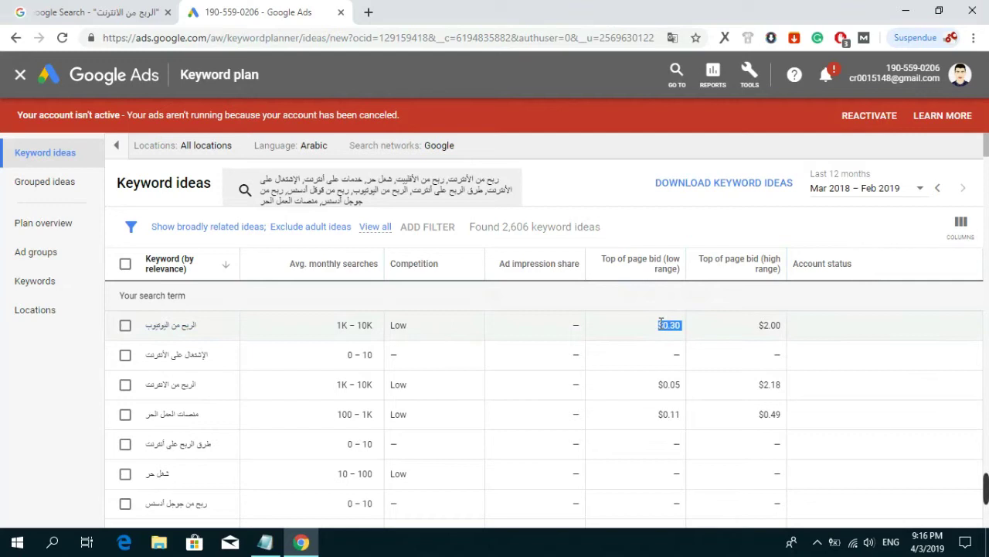
pyautogui.click(661, 324)
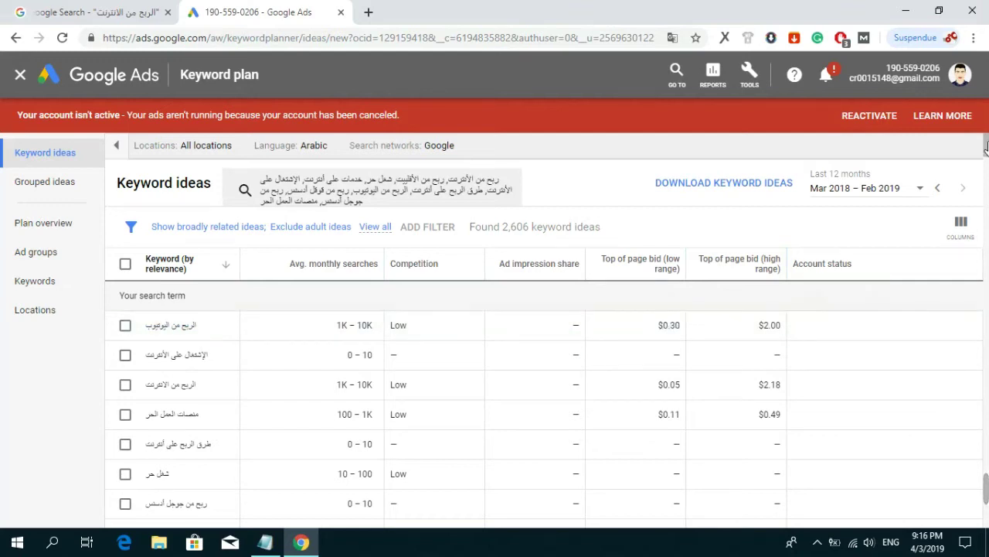
# Browse the suggested keyword ideas below the search terms, examining adsense and the competition of العمل عن طريق الانترنت.
pyautogui.scroll(-1, 548, 330)
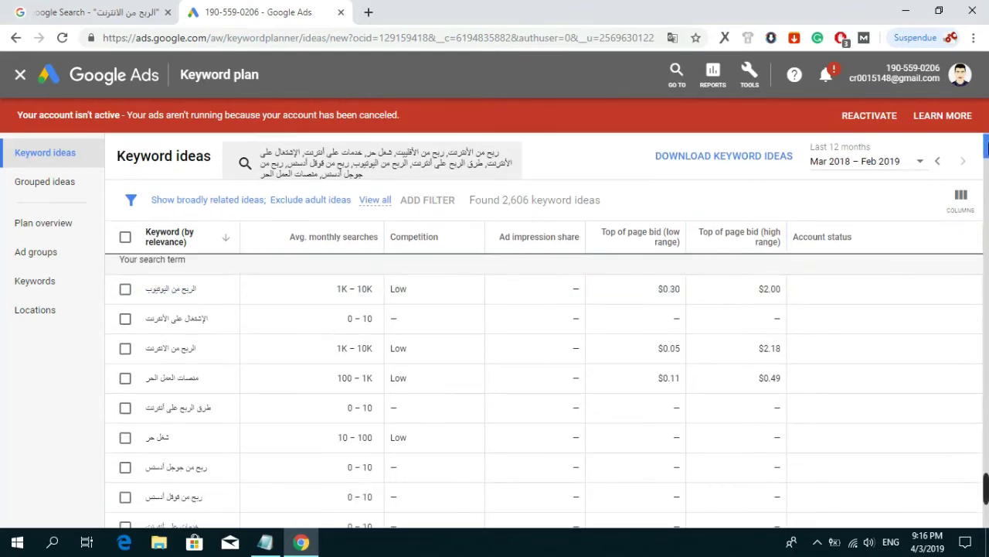
pyautogui.moveTo(987, 146)
pyautogui.mouseDown()
pyautogui.moveTo(987, 176)
pyautogui.moveTo(986, 150)
pyautogui.mouseUp()
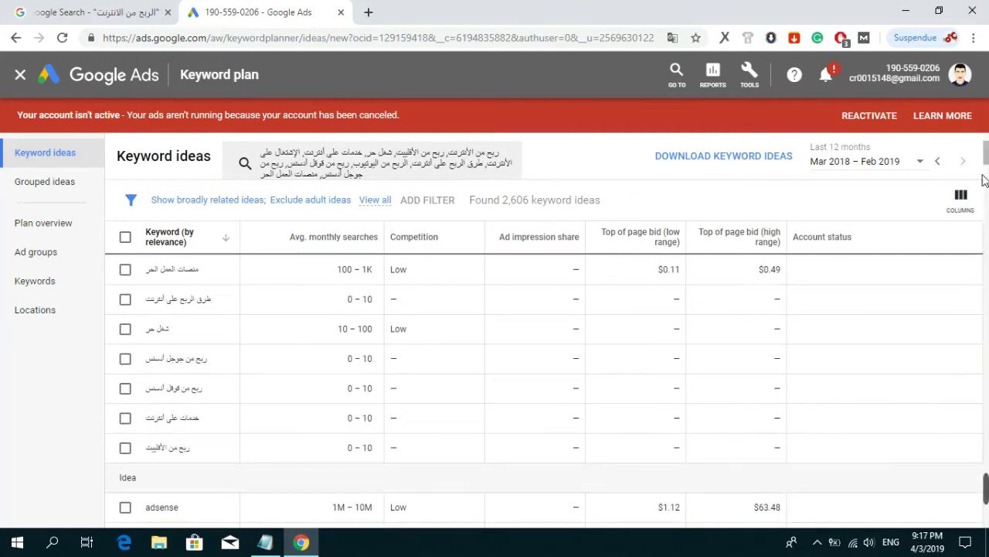
pyautogui.moveTo(987, 158); pyautogui.dragTo(987, 171)
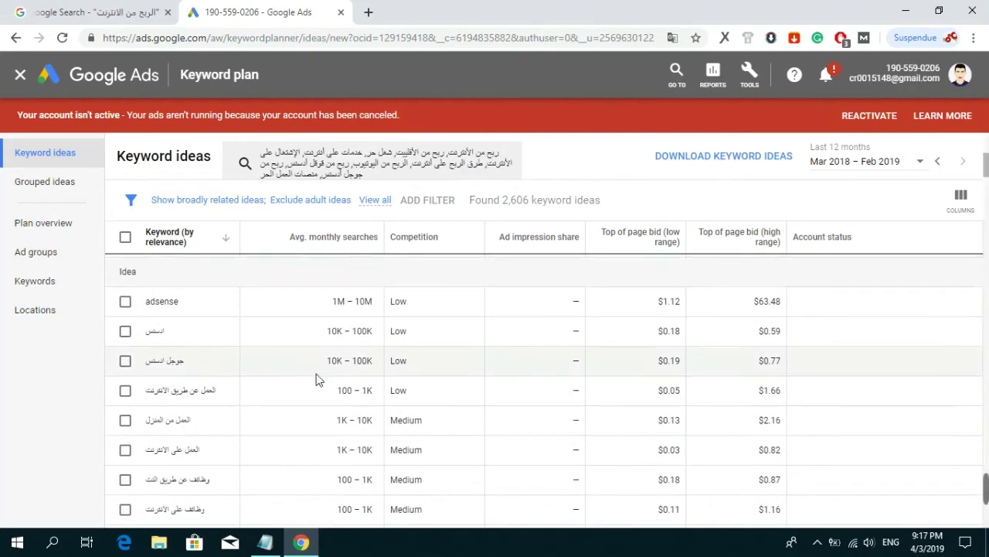
pyautogui.doubleClick(161, 301)
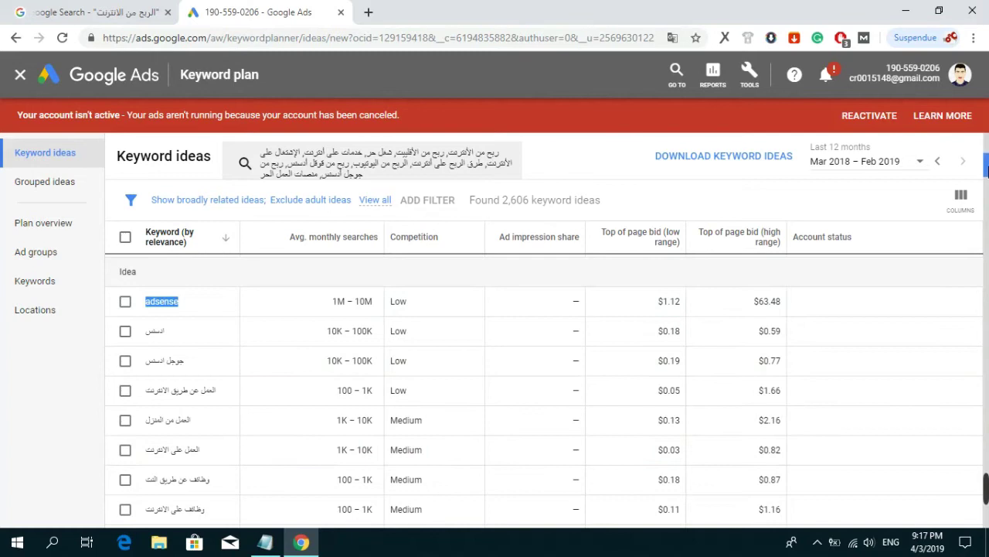
pyautogui.scroll(-1, 987, 168)
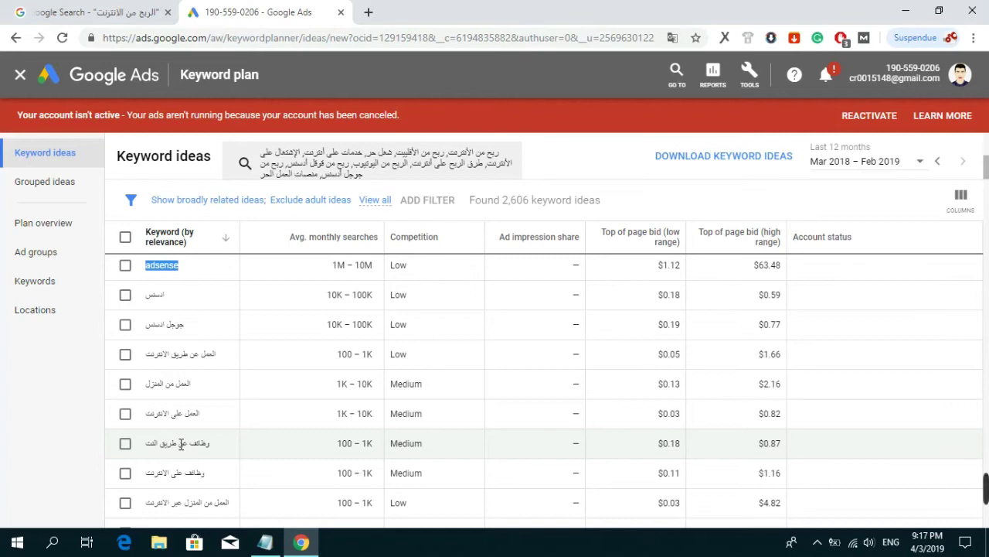
pyautogui.click(179, 354)
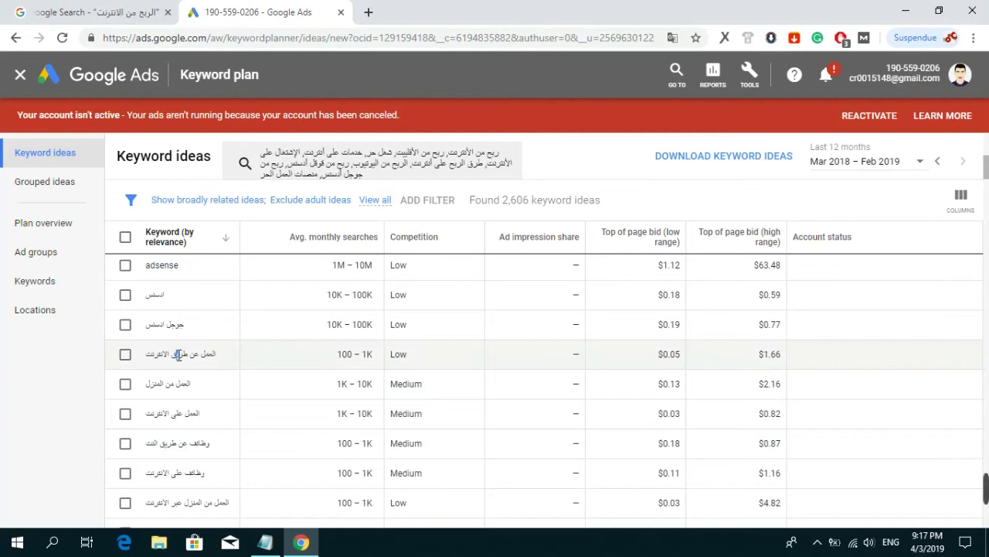
pyautogui.doubleClick(404, 354)
pyautogui.click(213, 354)
pyautogui.moveTo(213, 354); pyautogui.dragTo(155, 353)
pyautogui.click(157, 353)
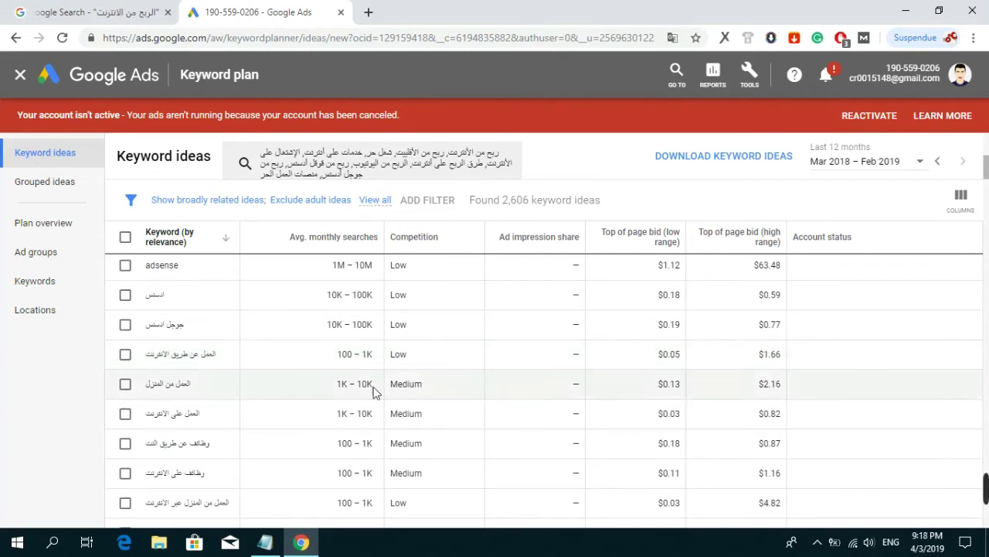
pyautogui.moveTo(987, 170); pyautogui.dragTo(987, 221)
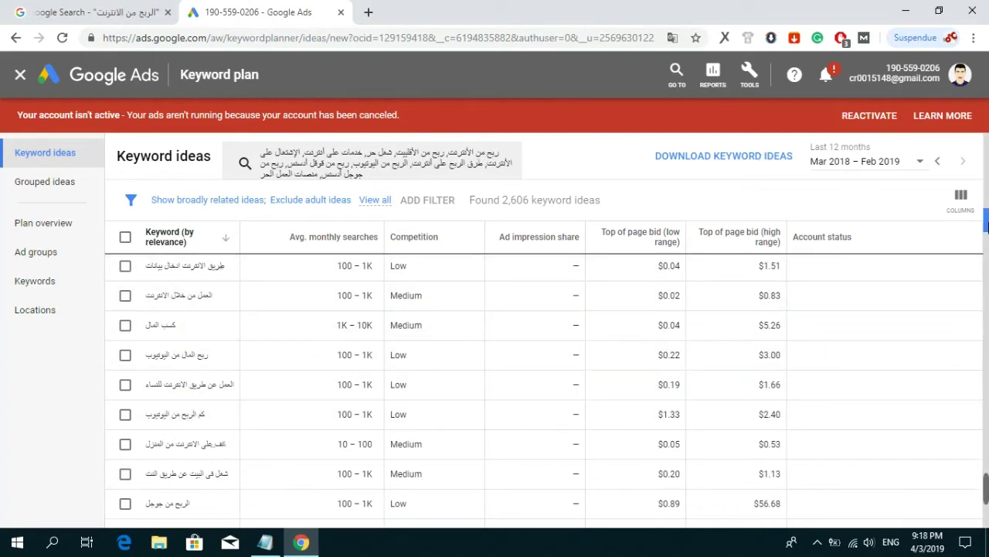
pyautogui.moveTo(987, 224); pyautogui.dragTo(987, 399)
pyautogui.moveTo(988, 433); pyautogui.dragTo(987, 271)
pyautogui.click(987, 182)
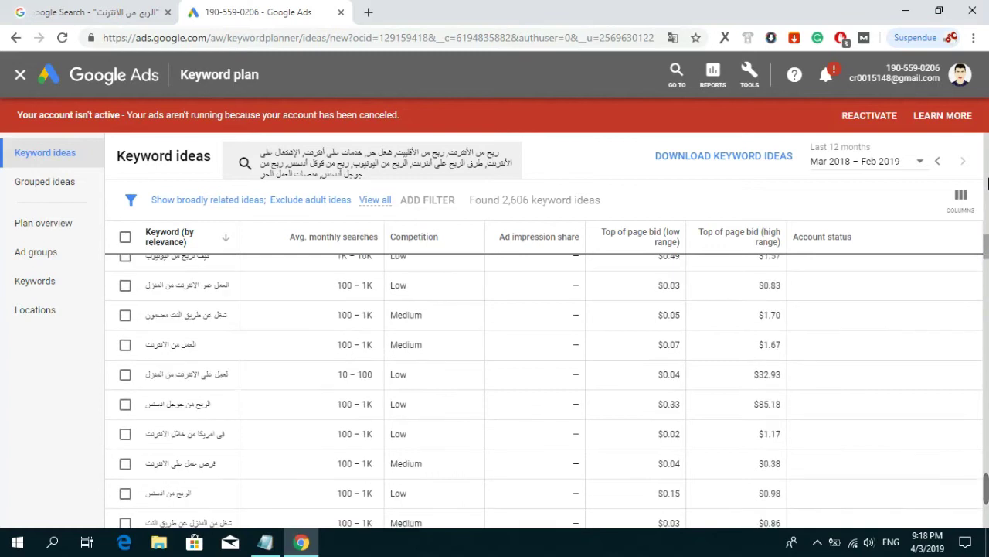
pyautogui.scroll(5, 986, 179)
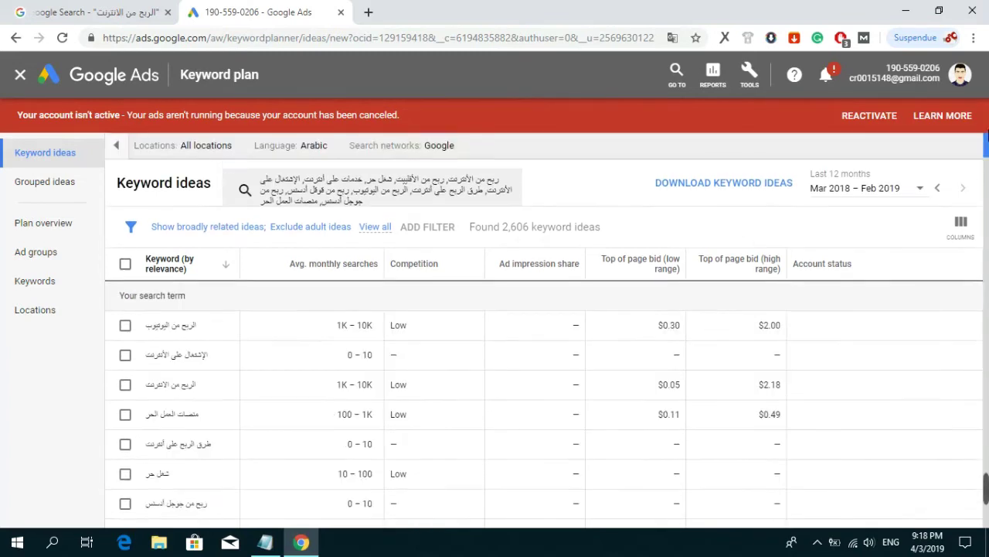
# Sort the keyword ideas by average monthly searches, highest first, and examine the competition of the keyword كوره.
pyautogui.click(310, 267)
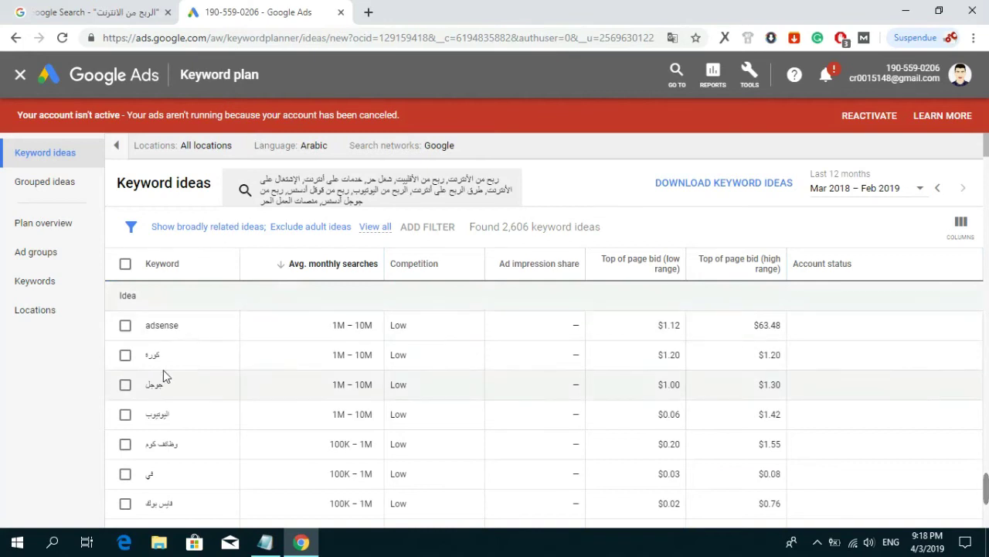
pyautogui.moveTo(158, 356); pyautogui.dragTo(145, 360)
pyautogui.doubleClick(398, 355)
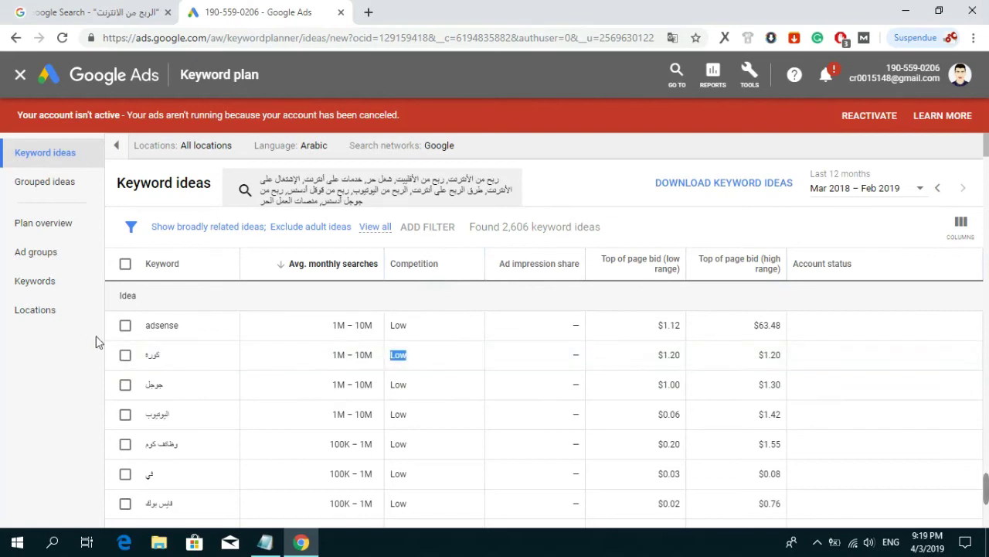
pyautogui.moveTo(163, 355); pyautogui.dragTo(148, 361)
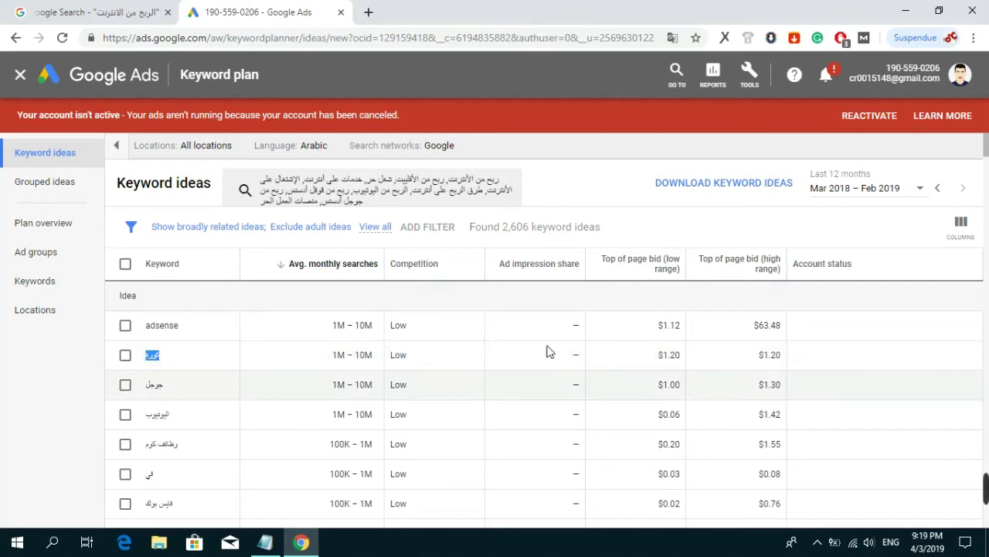
pyautogui.scroll(-2, 985, 156)
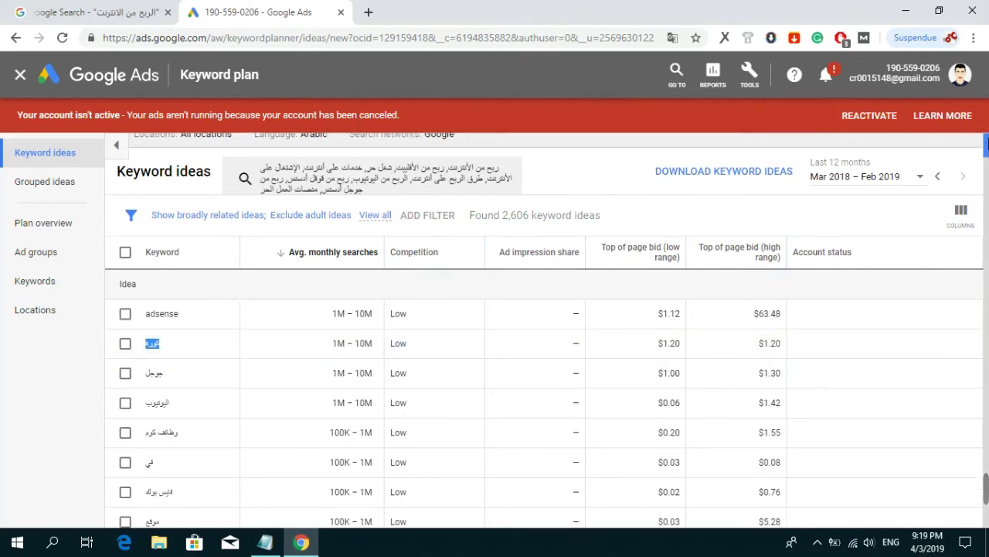
pyautogui.scroll(-2, 986, 157)
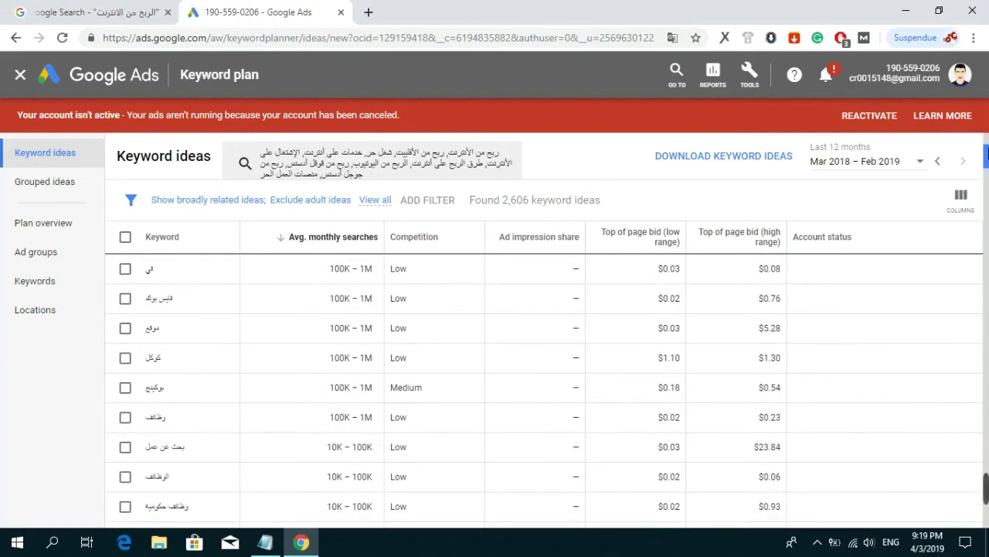
pyautogui.scroll(4, 921, 170)
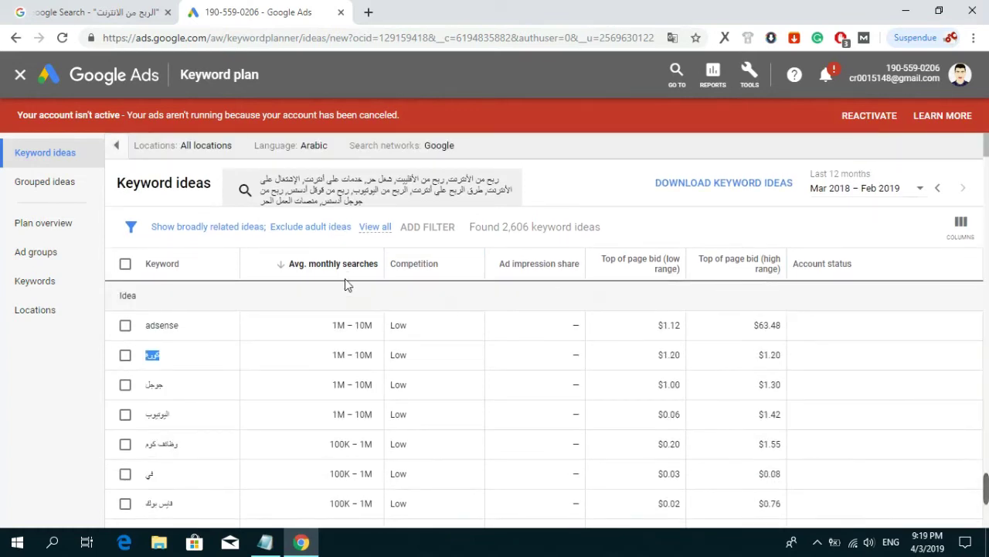
pyautogui.moveTo(345, 277)
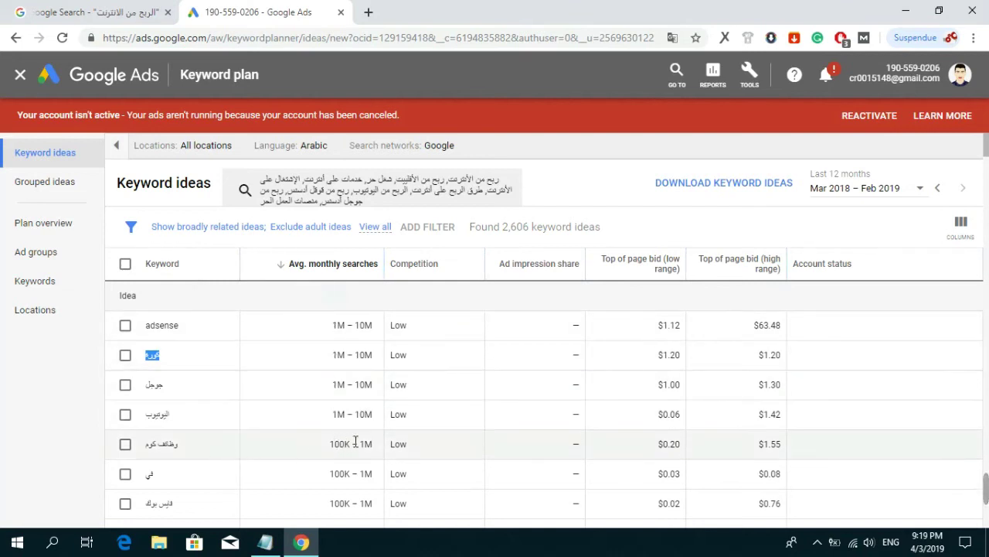
# Sort the keyword ideas by competition, highest first, and look through the most competitive keywords.
pyautogui.click(433, 269)
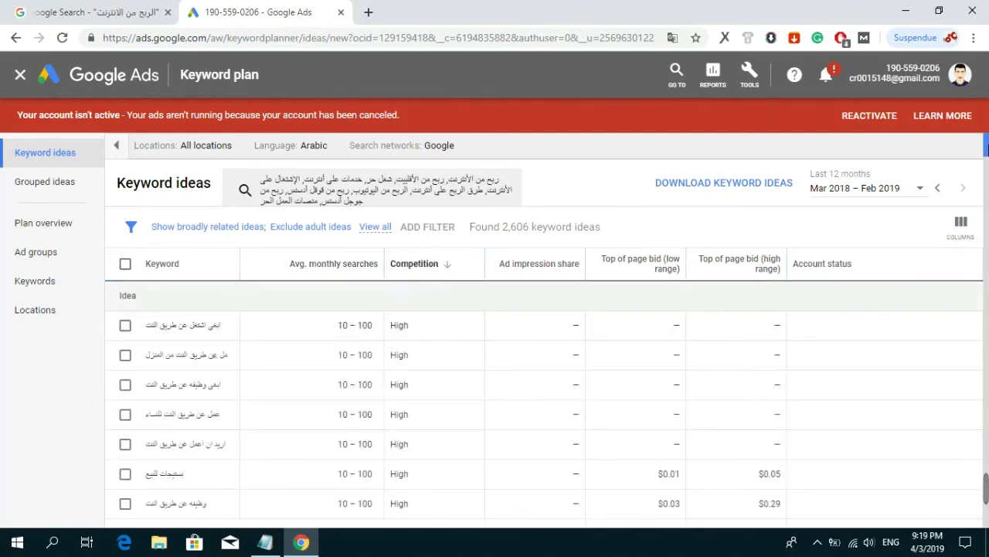
pyautogui.scroll(-3, 986, 147)
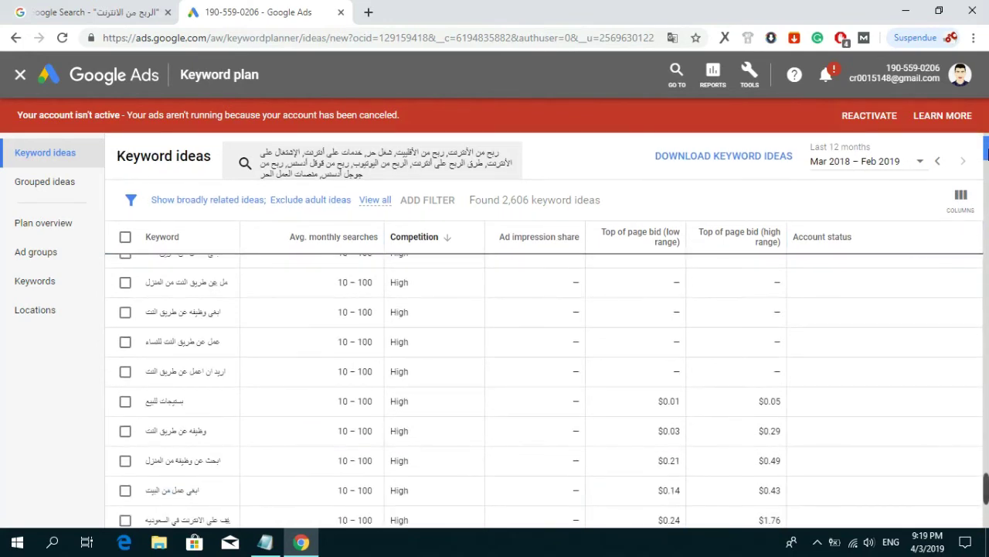
pyautogui.scroll(-3, 987, 151)
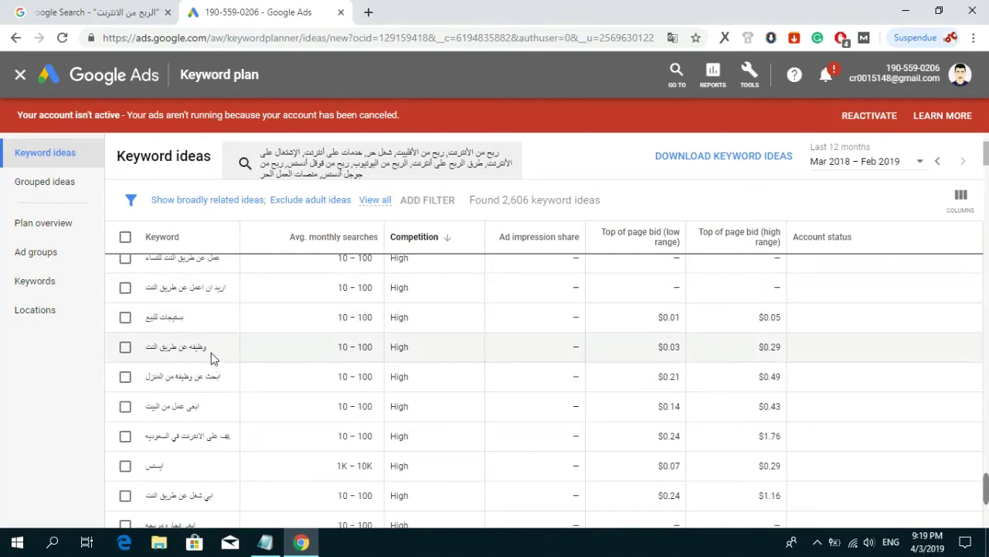
# Search Google for the keyword وظيفه عن طريق النت from the keyword ideas and look through the competing results.
pyautogui.moveTo(207, 349); pyautogui.dragTo(148, 344)
pyautogui.rightClick(167, 345)
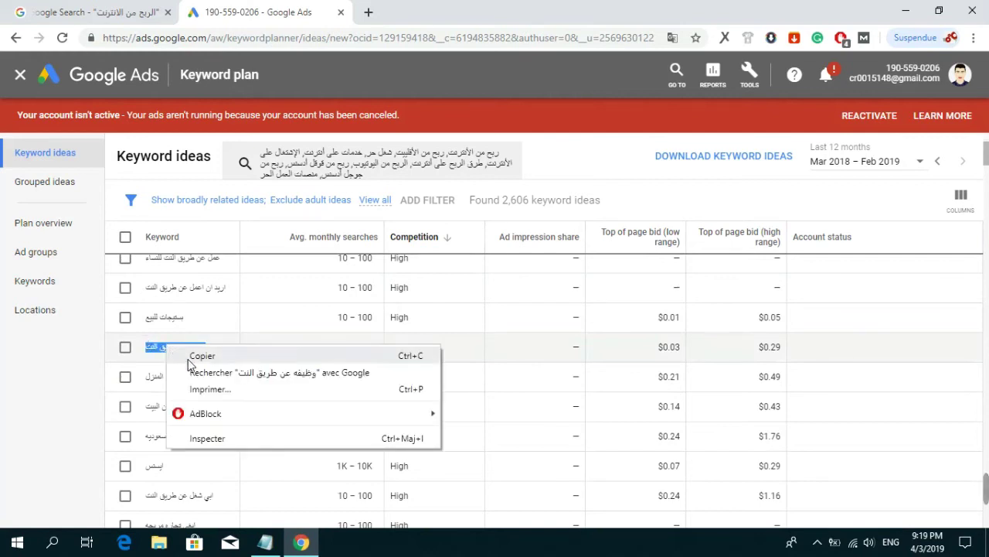
pyautogui.click(210, 376)
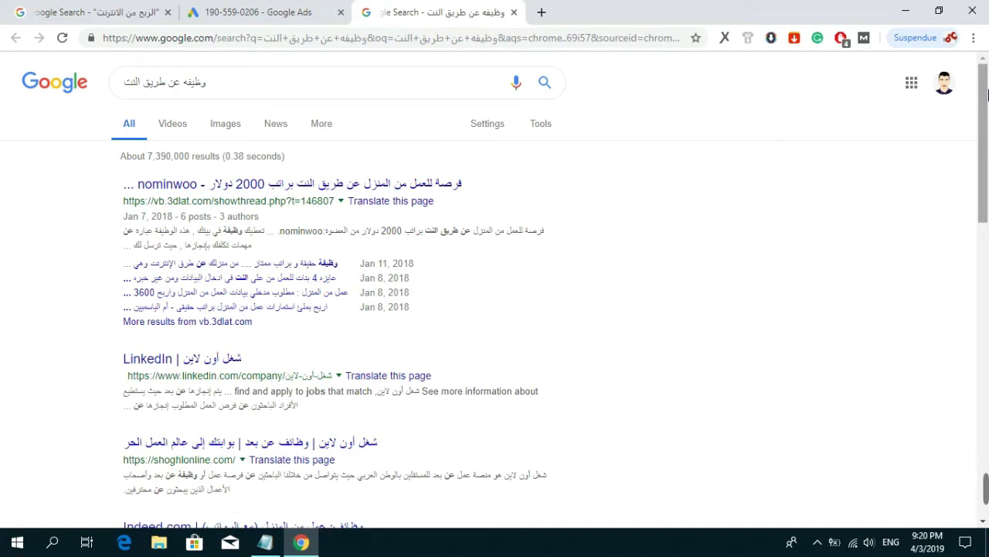
pyautogui.click(267, 10)
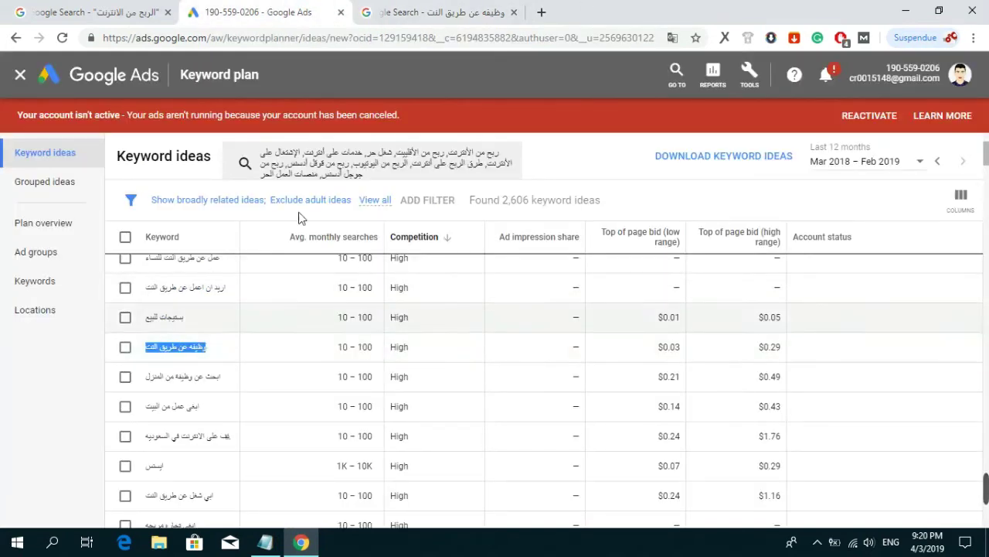
pyautogui.click(462, 9)
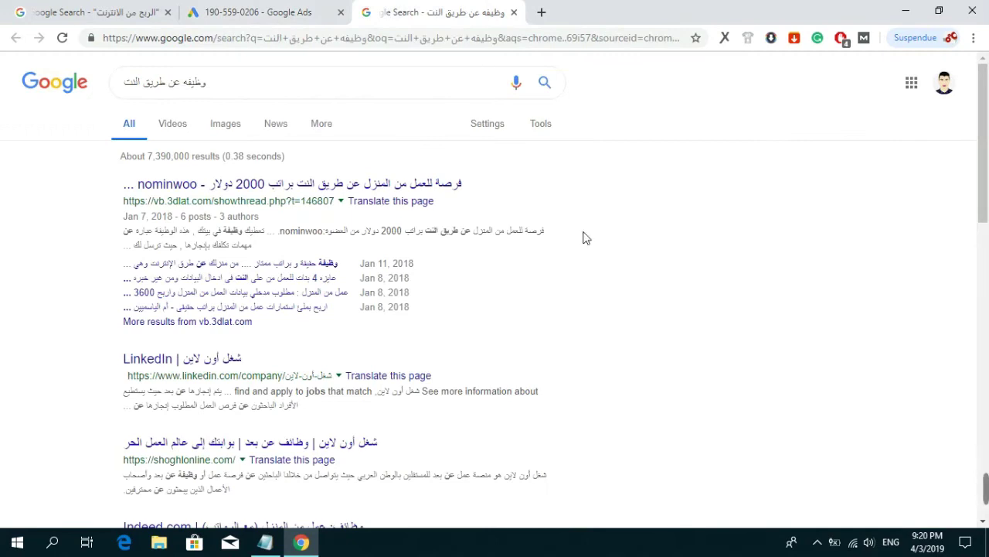
pyautogui.moveTo(988, 108); pyautogui.dragTo(988, 281)
pyautogui.moveTo(986, 147); pyautogui.dragTo(986, 144)
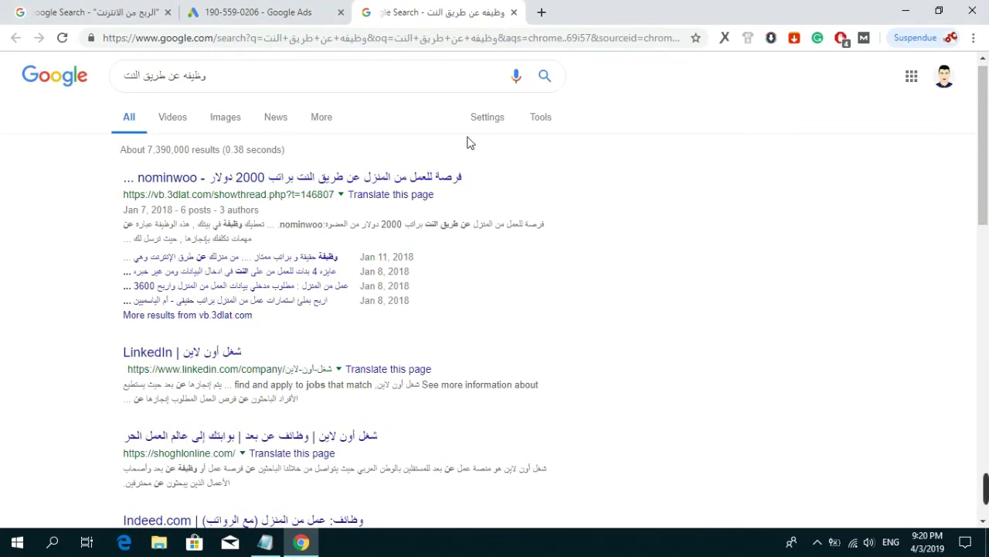
# Return to the keyword ideas and go through the list to results 401 - 600, checking how competition falls.
pyautogui.click(251, 10)
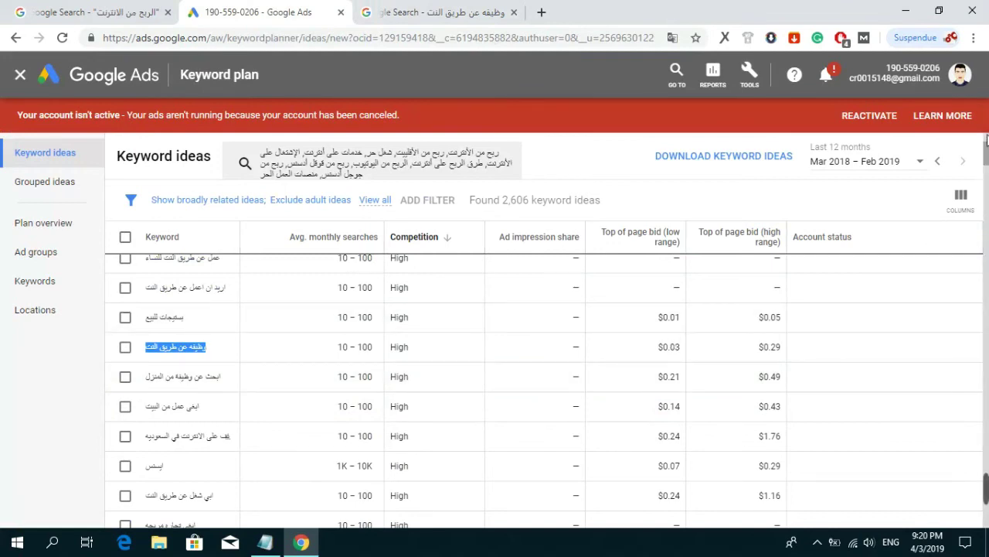
pyautogui.moveTo(986, 138); pyautogui.dragTo(987, 274)
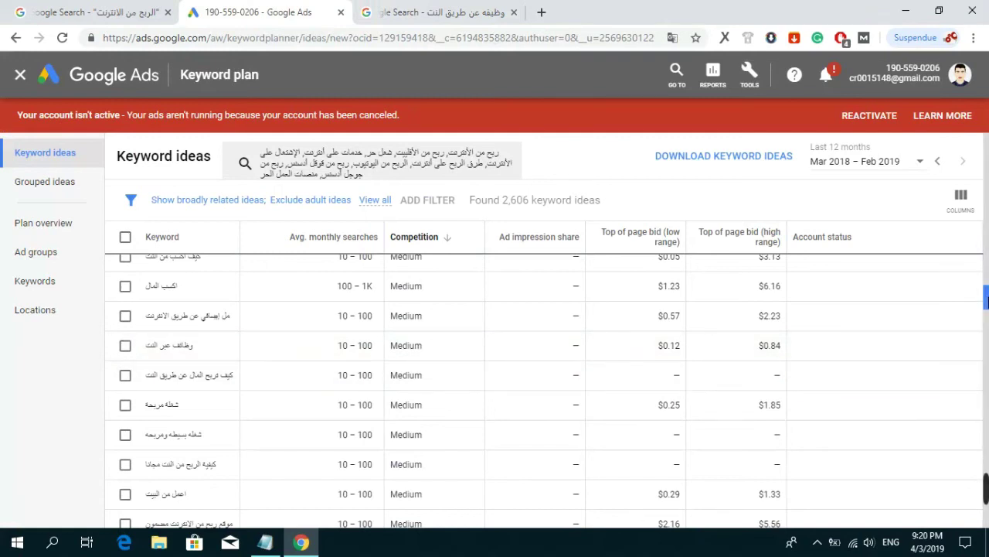
pyautogui.scroll(-5, 987, 298)
pyautogui.scroll(-10, 988, 410)
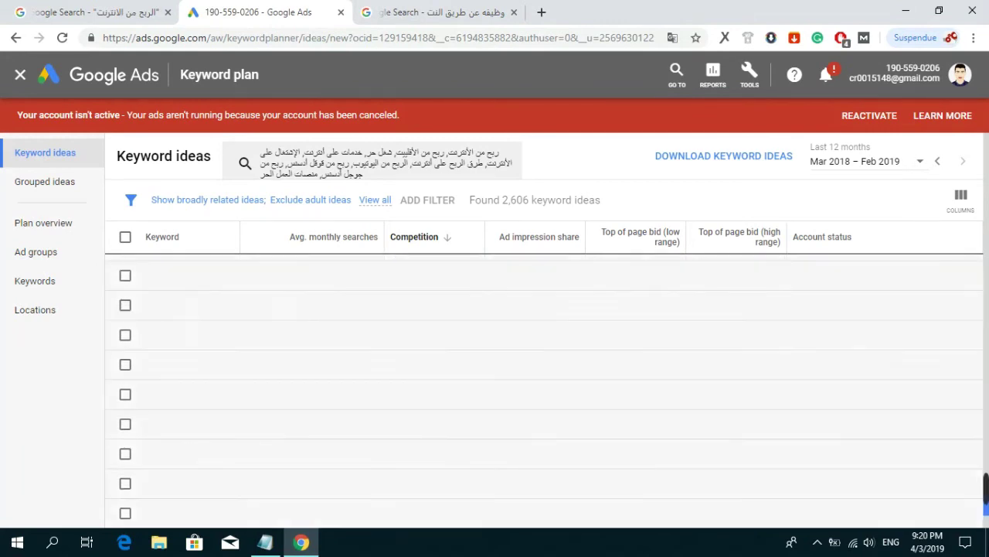
pyautogui.scroll(-2, 987, 464)
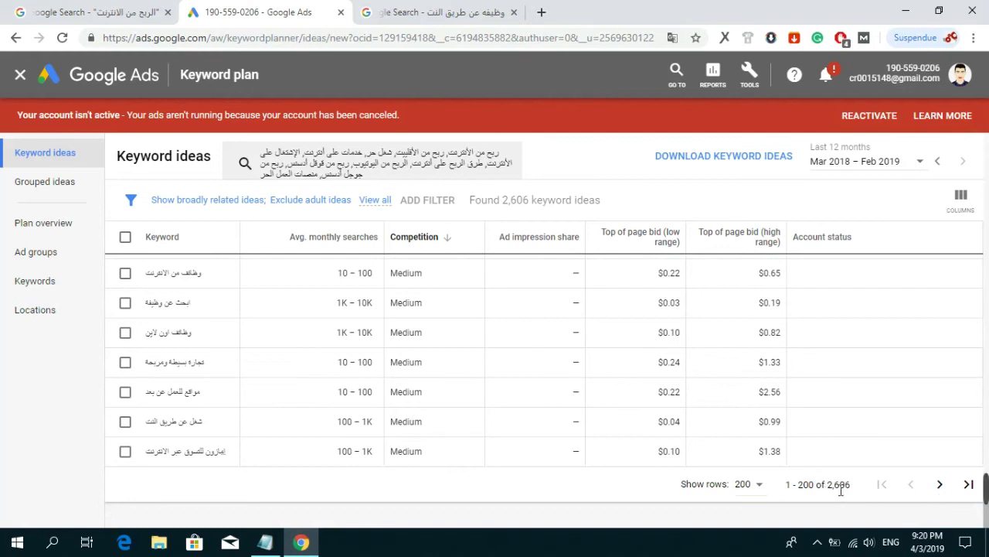
pyautogui.moveTo(827, 486); pyautogui.dragTo(854, 487)
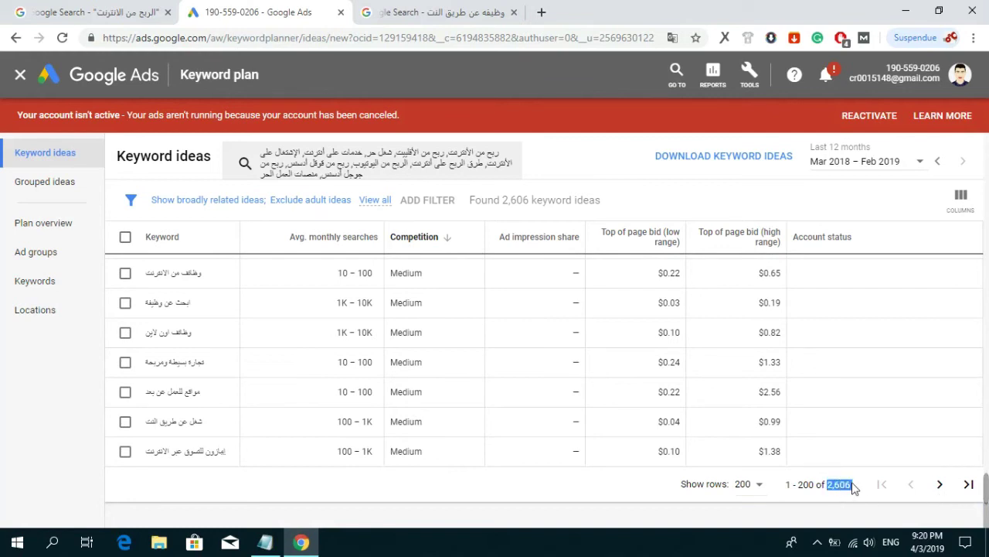
pyautogui.click(942, 485)
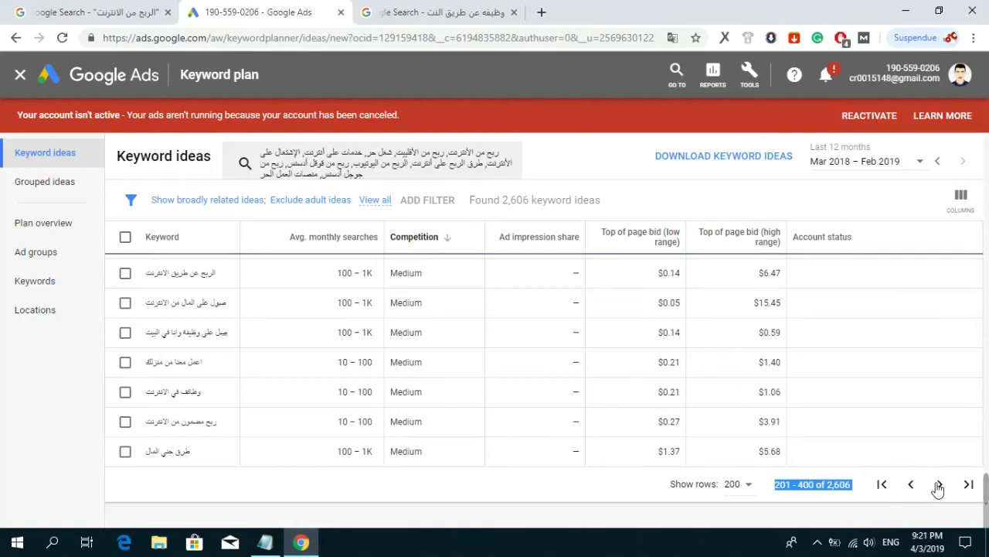
pyautogui.click(939, 485)
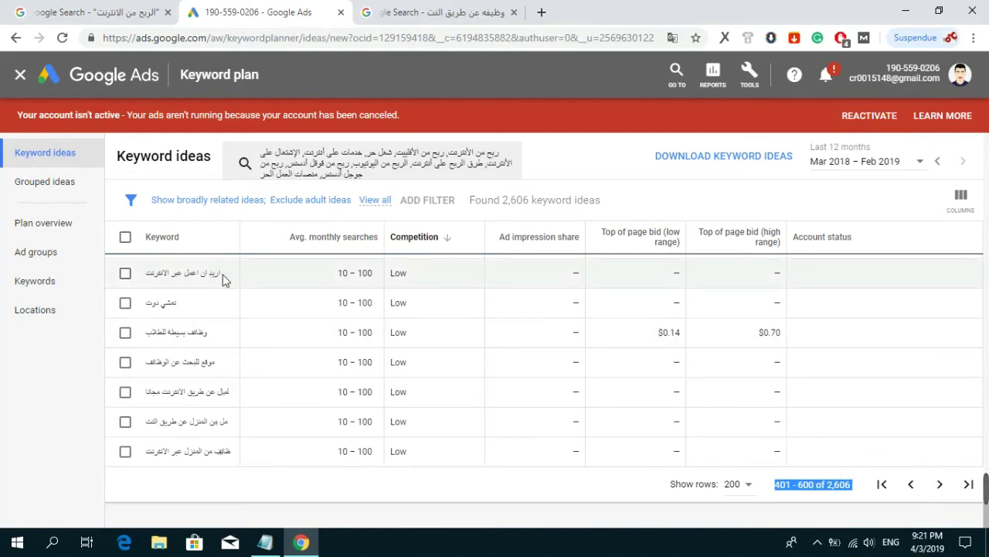
# Search Google for the low-competition keyword اريد ان اعمل عبر الانترنت from the keyword ideas.
pyautogui.moveTo(223, 280); pyautogui.dragTo(152, 269)
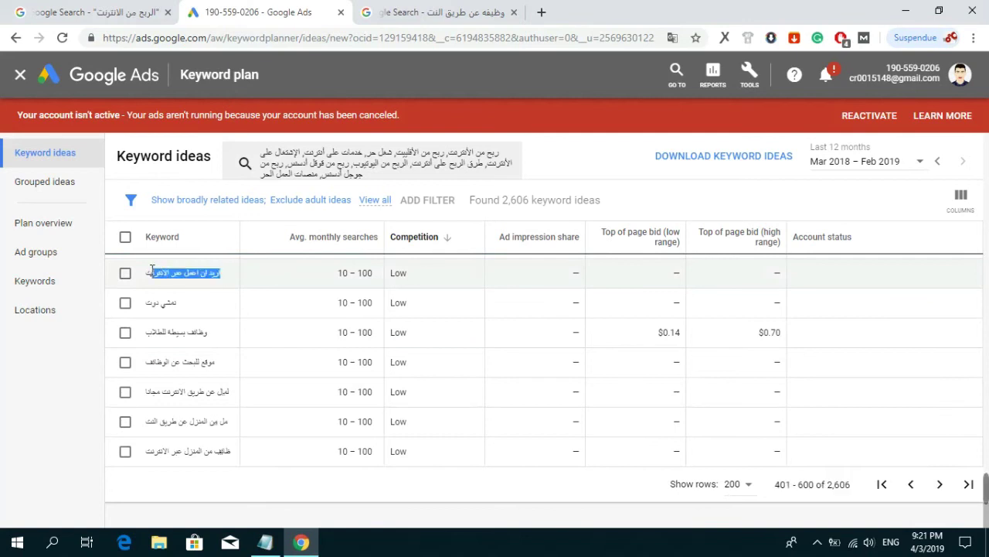
pyautogui.rightClick(212, 275)
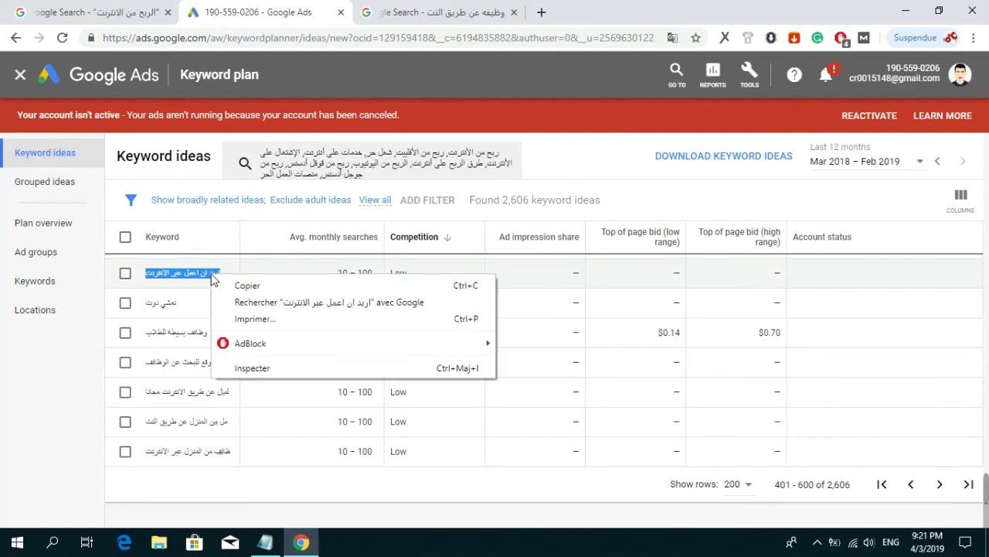
pyautogui.click(232, 302)
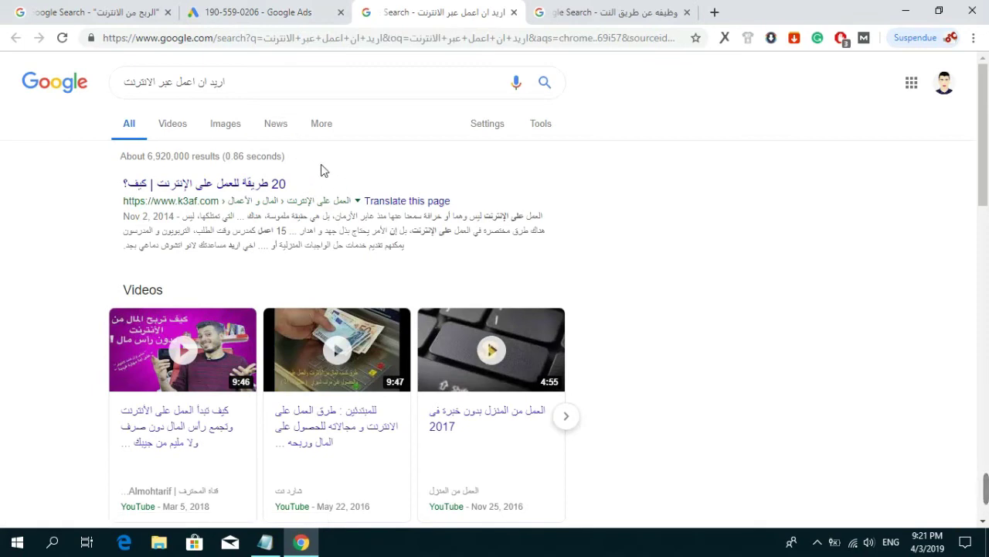
pyautogui.doubleClick(322, 171)
pyautogui.click(322, 178)
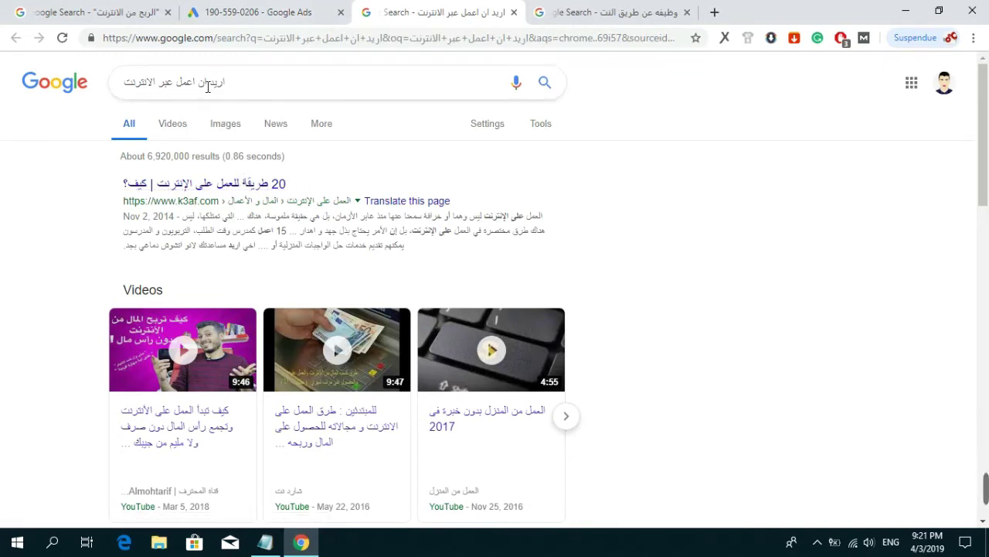
# Repeat the search as the exact phrase "اريد ان اعمل عبر الانترنت" in quotation marks and examine where it occurs in the results.
pyautogui.click(253, 84)
pyautogui.write('"')
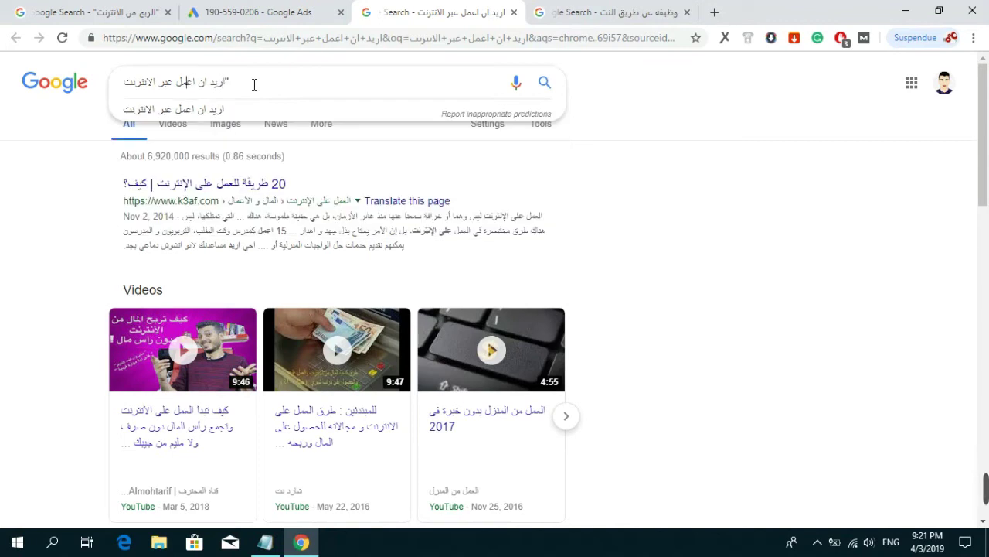
pyautogui.write('"')
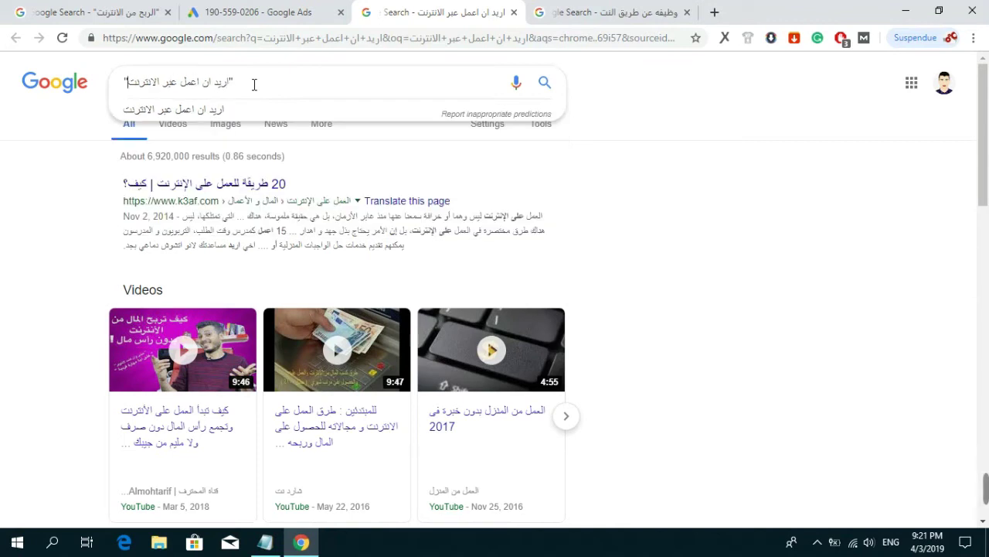
pyautogui.press('Return')
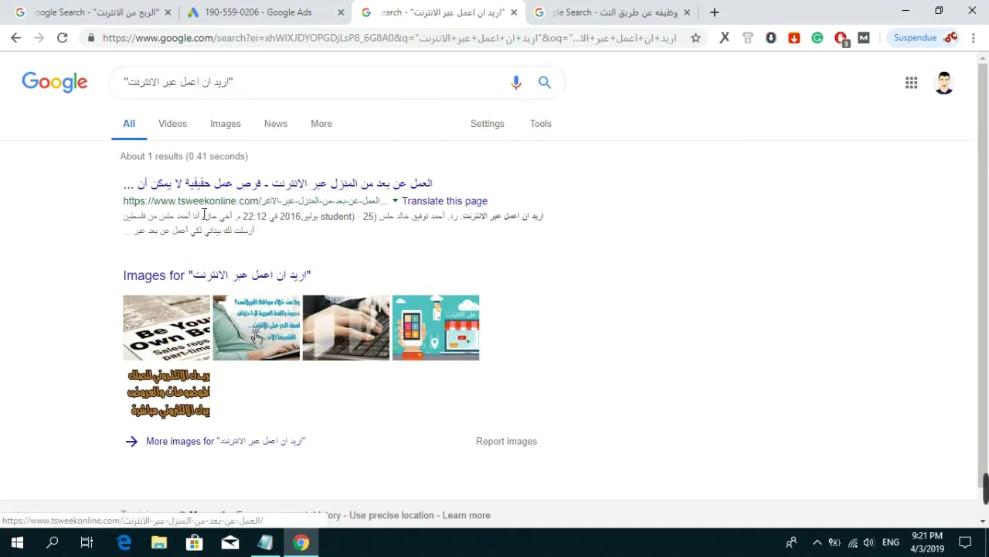
pyautogui.moveTo(544, 217); pyautogui.dragTo(462, 217)
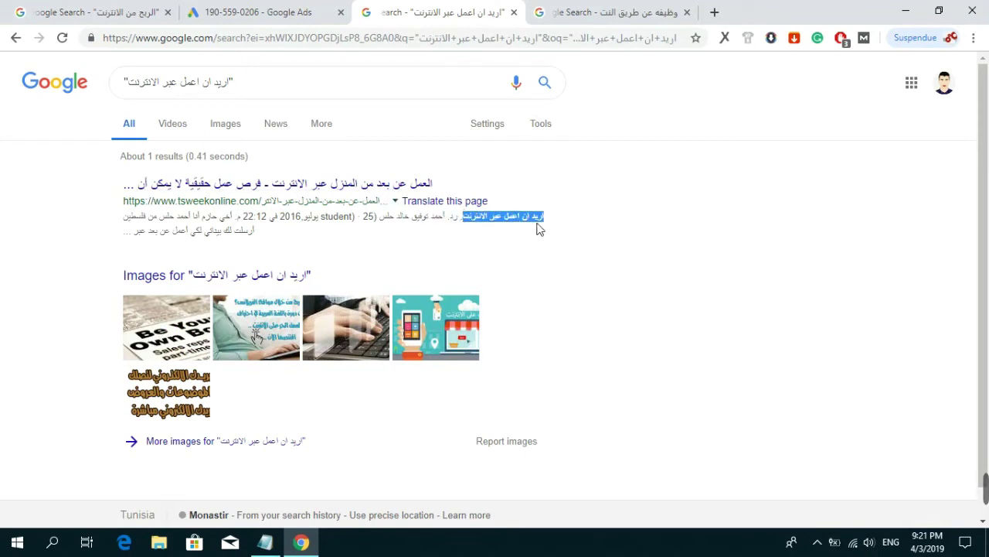
pyautogui.click(653, 271)
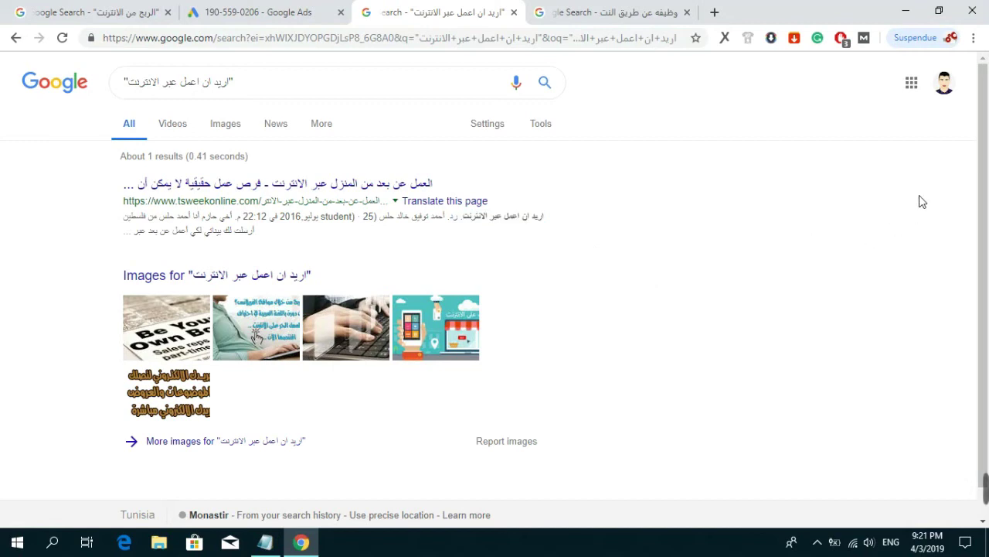
pyautogui.moveTo(987, 142); pyautogui.dragTo(988, 216)
pyautogui.moveTo(988, 180); pyautogui.dragTo(988, 148)
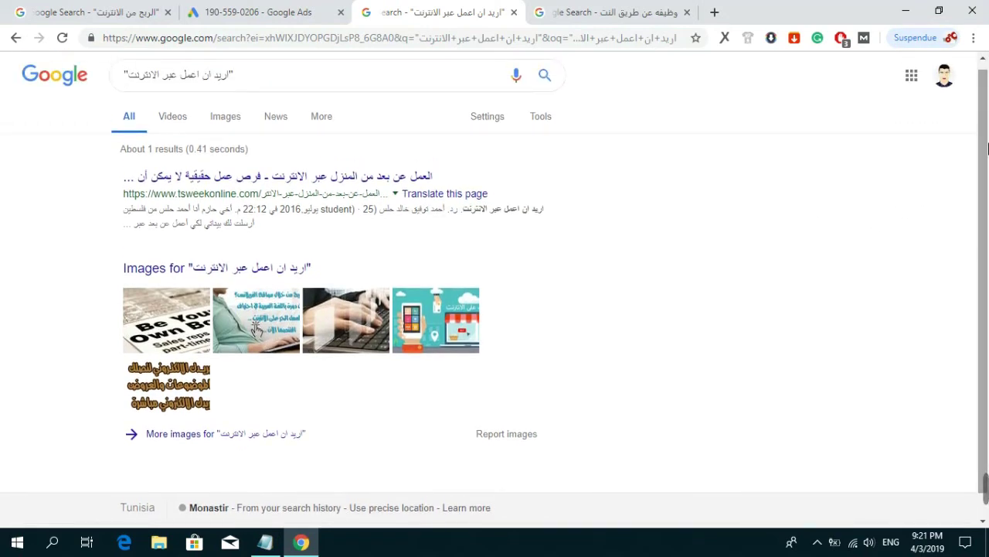
# Check the average monthly searches of اريد ان اعمل عبر الانترنت in the keyword ideas and compare the Google results of both searched keywords.
pyautogui.click(259, 12)
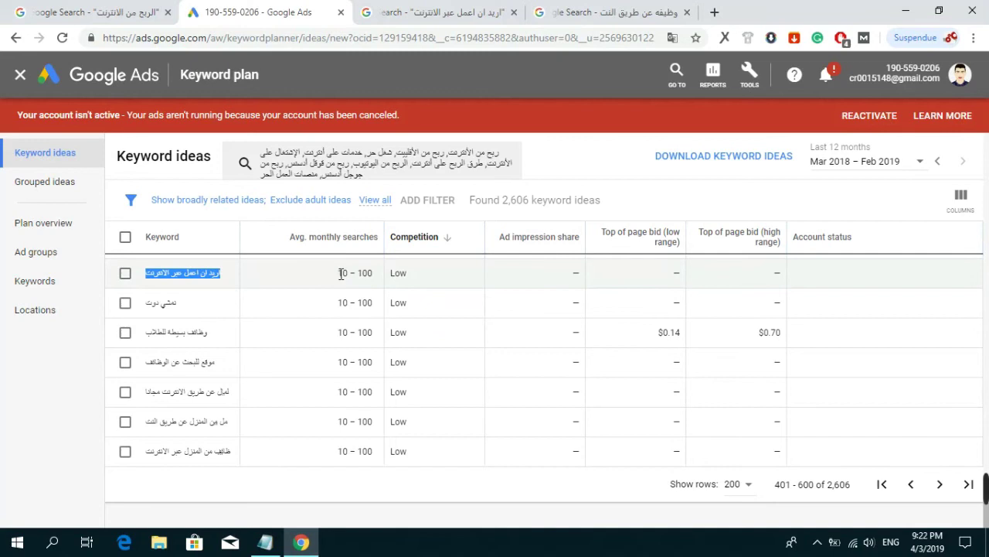
pyautogui.moveTo(338, 273); pyautogui.dragTo(376, 277)
pyautogui.click(375, 277)
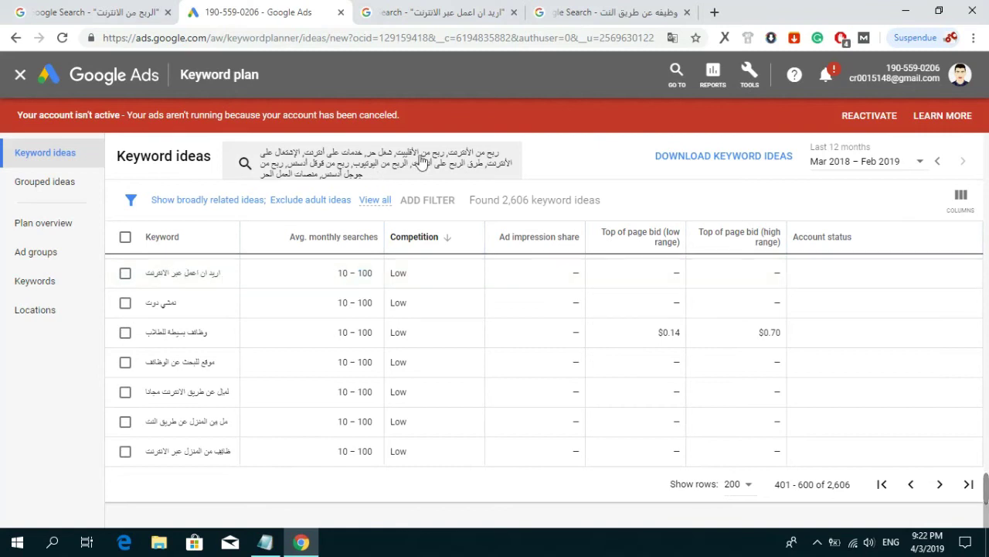
pyautogui.click(651, 7)
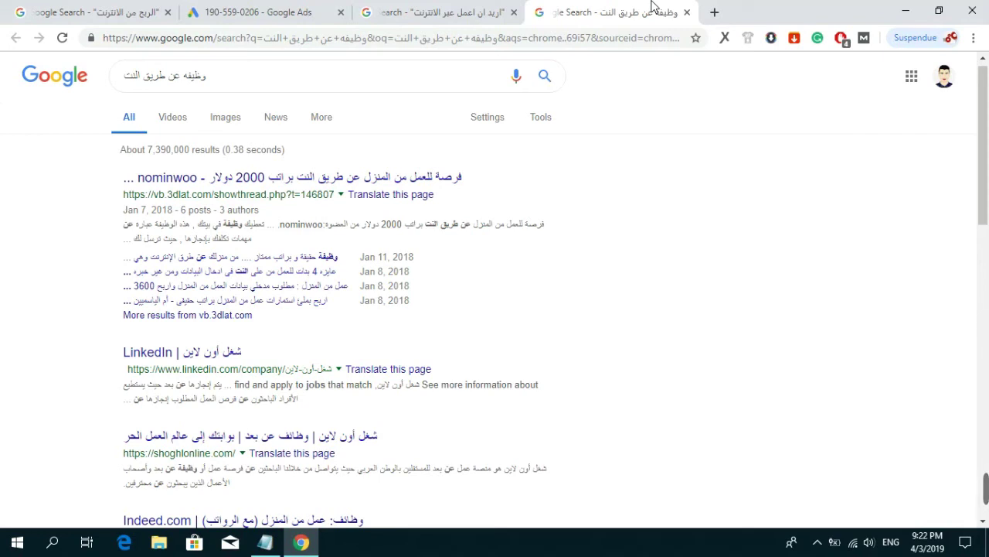
pyautogui.click(461, 15)
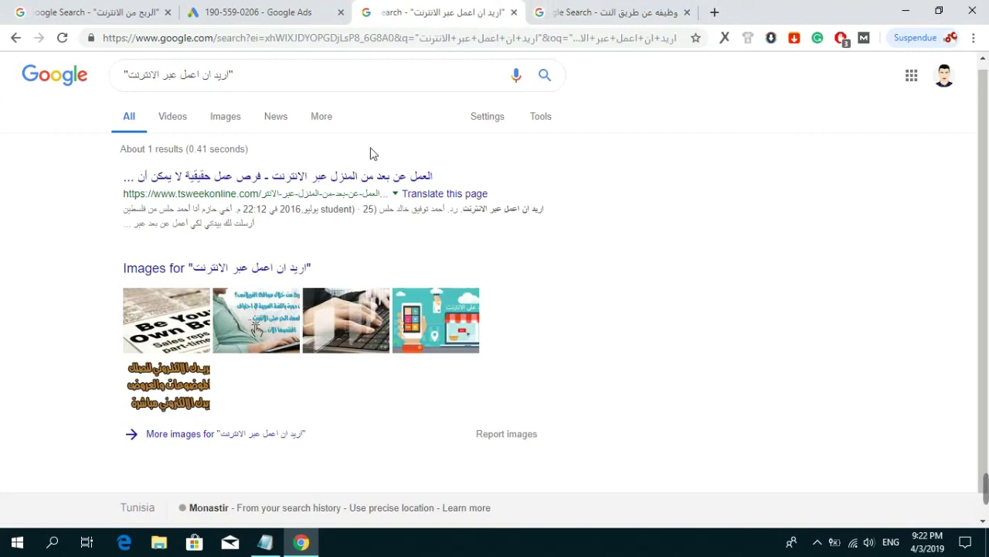
pyautogui.click(255, 11)
pyautogui.moveTo(340, 272); pyautogui.dragTo(364, 276)
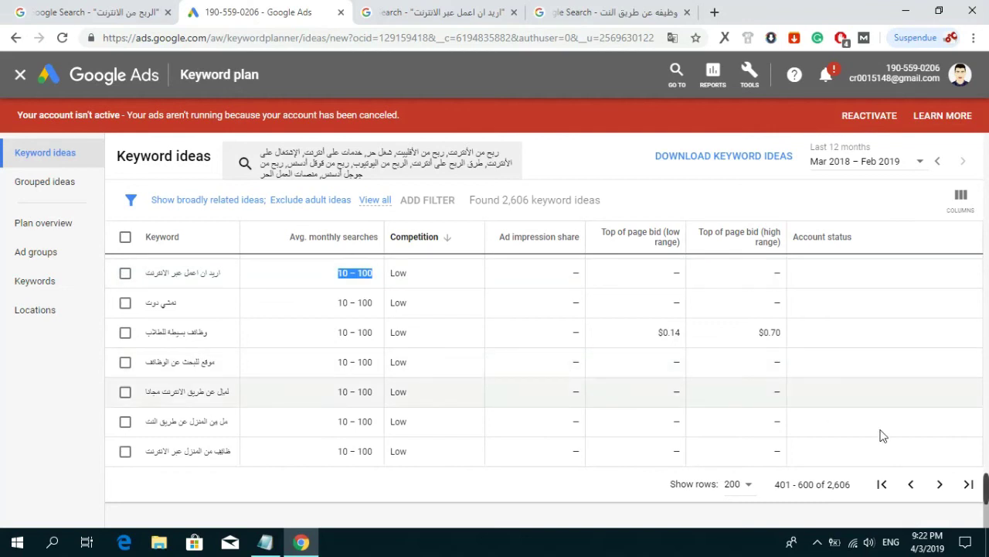
# Go to the next page of keyword ideas, sort them by relevance and return to the start of the list.
pyautogui.click(940, 485)
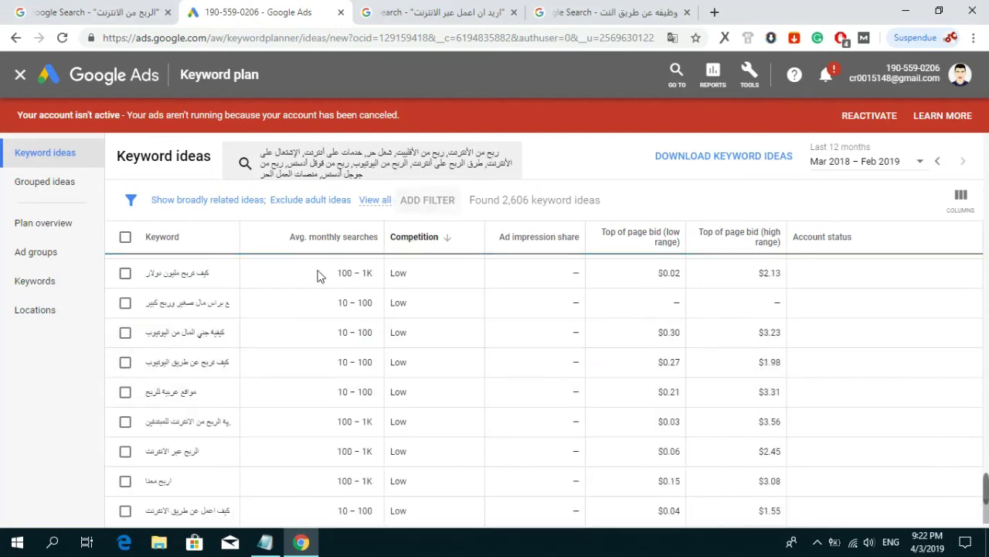
pyautogui.click(164, 242)
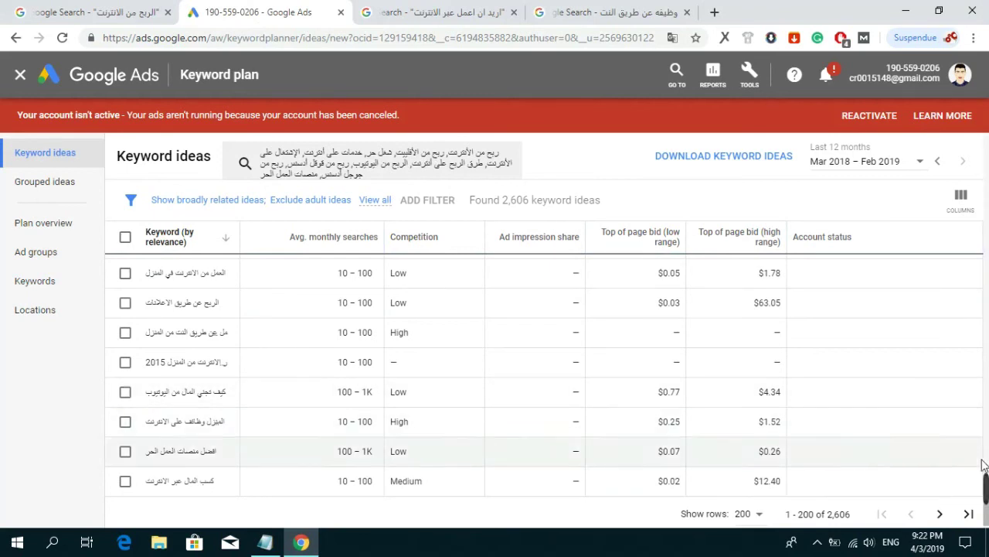
pyautogui.scroll(5, 988, 353)
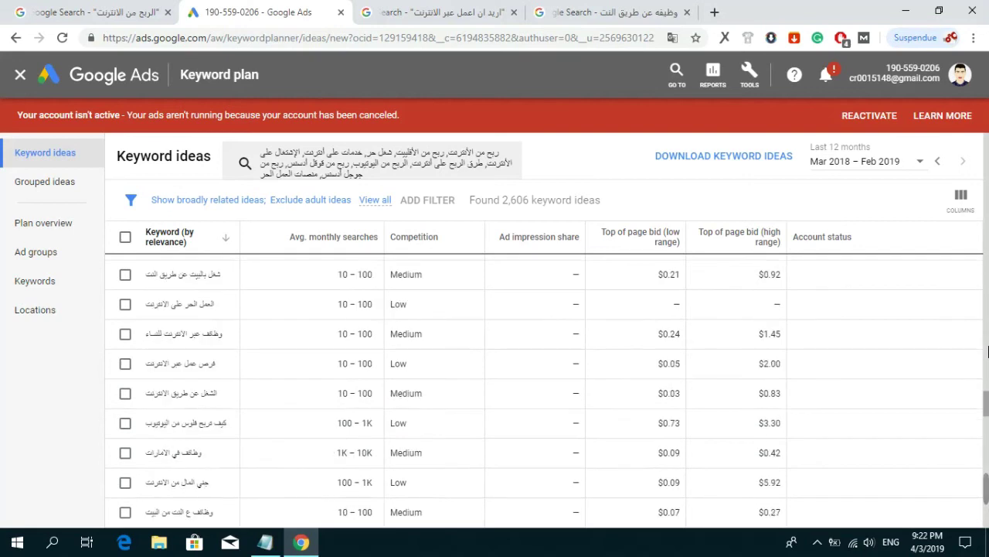
pyautogui.moveTo(986, 396); pyautogui.dragTo(987, 155)
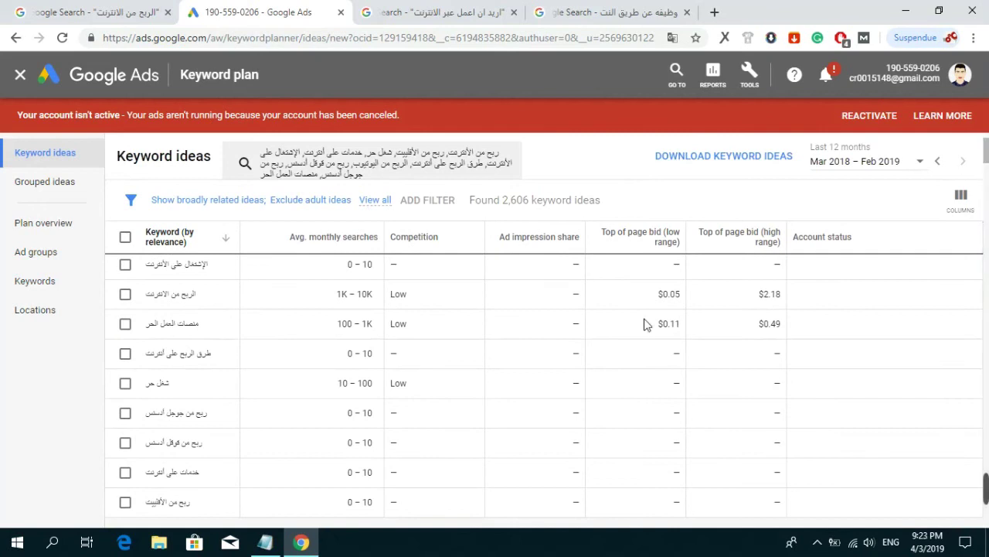
# Search Google for the keyword ربح من قوقل أدسنس from the keyword ideas and examine the first result's title.
pyautogui.click(190, 441)
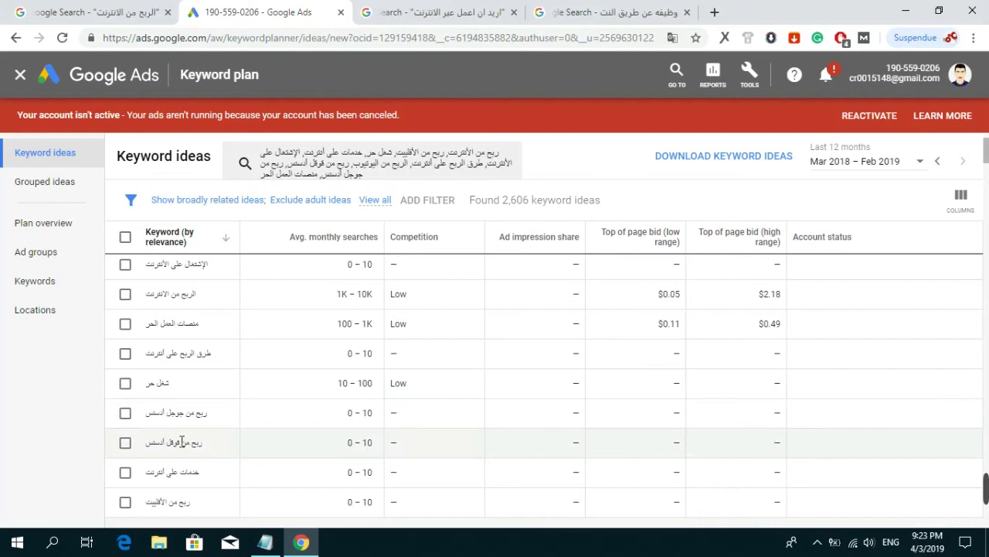
pyautogui.click(611, 13)
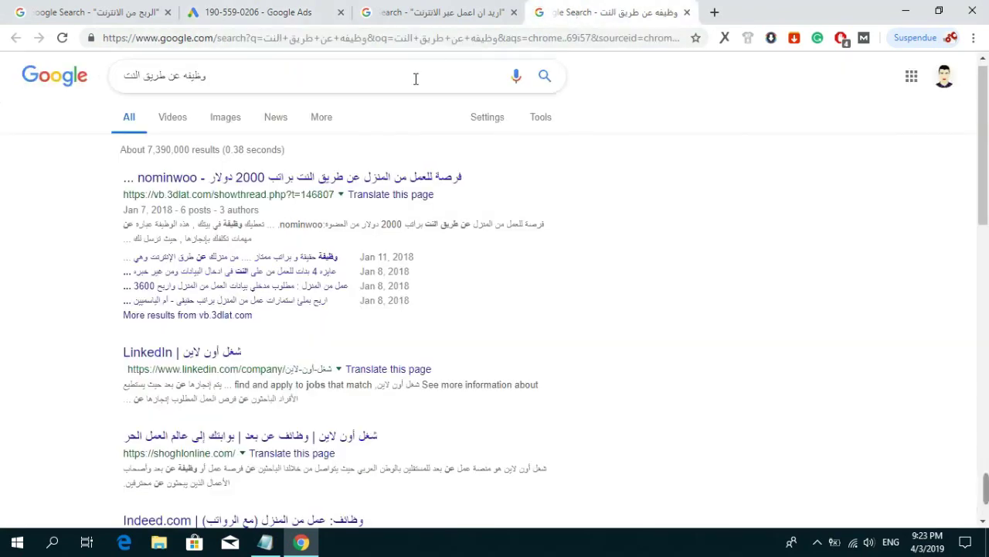
pyautogui.tripleClick(359, 76)
pyautogui.write('vfp')
pyautogui.press('BackSpace')
pyautogui.press('BackSpace')
pyautogui.press('BackSpace')
pyautogui.press('BackSpace')
pyautogui.hotkey('alt', 'shift')
pyautogui.write('ربح')
pyautogui.press('BackSpace')
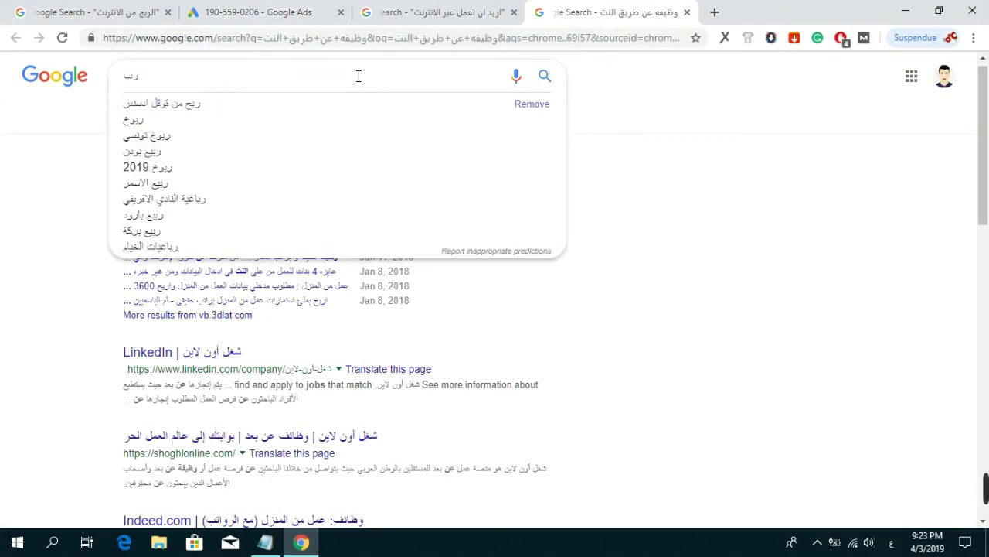
pyautogui.write('ح من قوق')
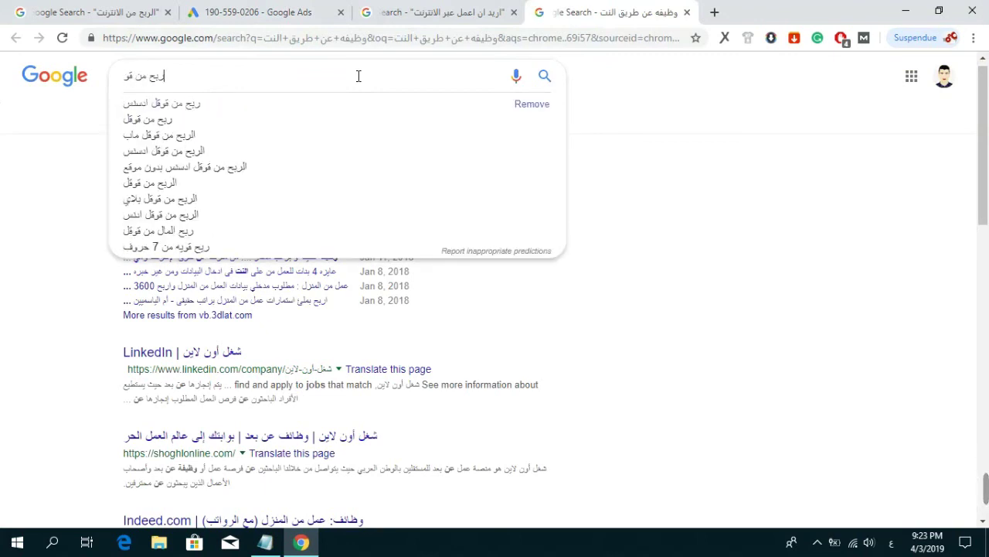
pyautogui.write('أدسنس')
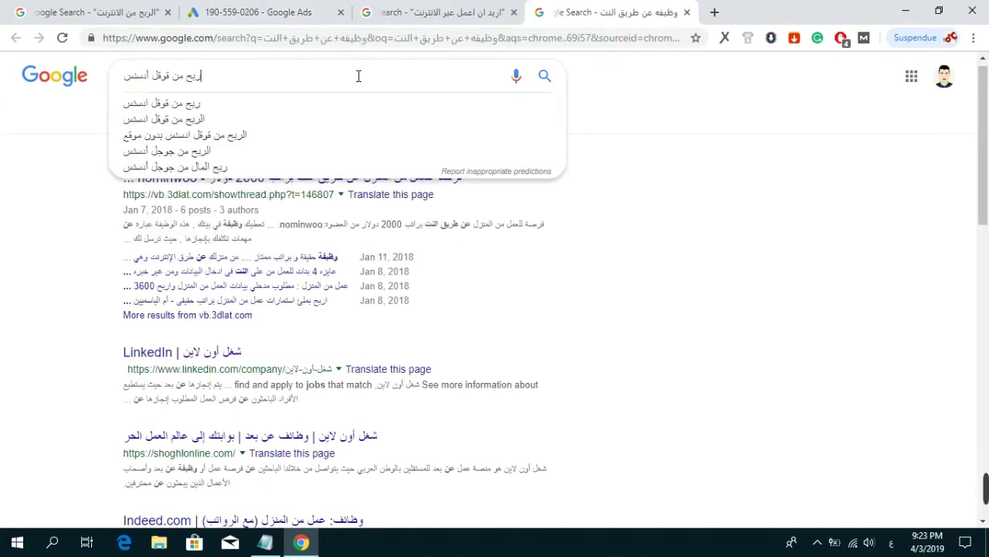
pyautogui.press('Return')
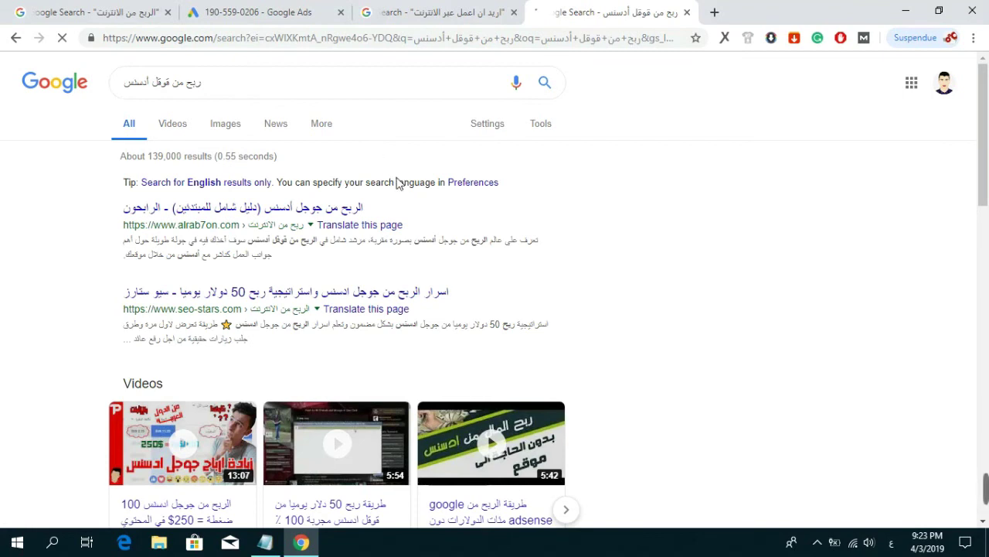
pyautogui.moveTo(373, 210); pyautogui.dragTo(265, 211)
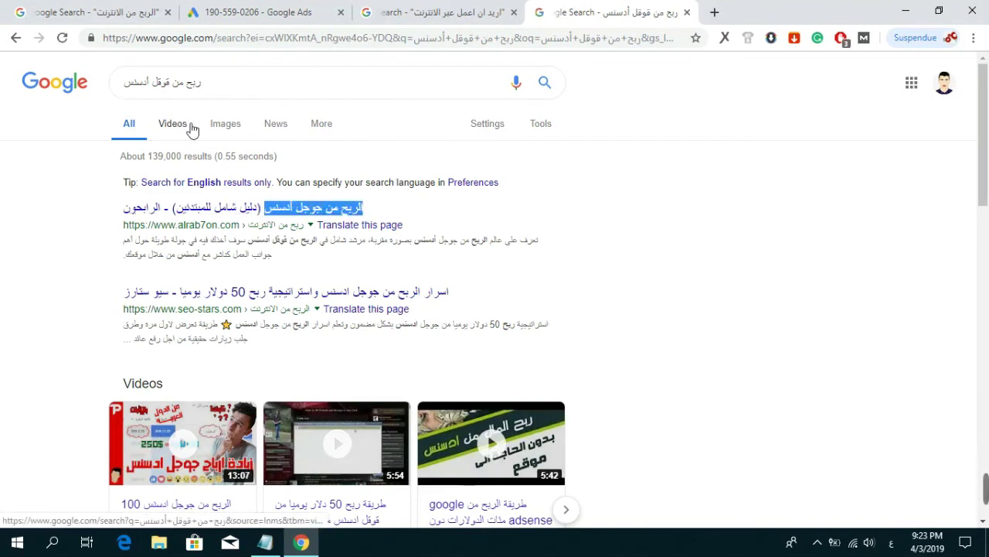
# Replace قوقل with جوجل in the query and search Google for ربح من جوجل أدسنس.
pyautogui.moveTo(169, 82); pyautogui.dragTo(153, 82)
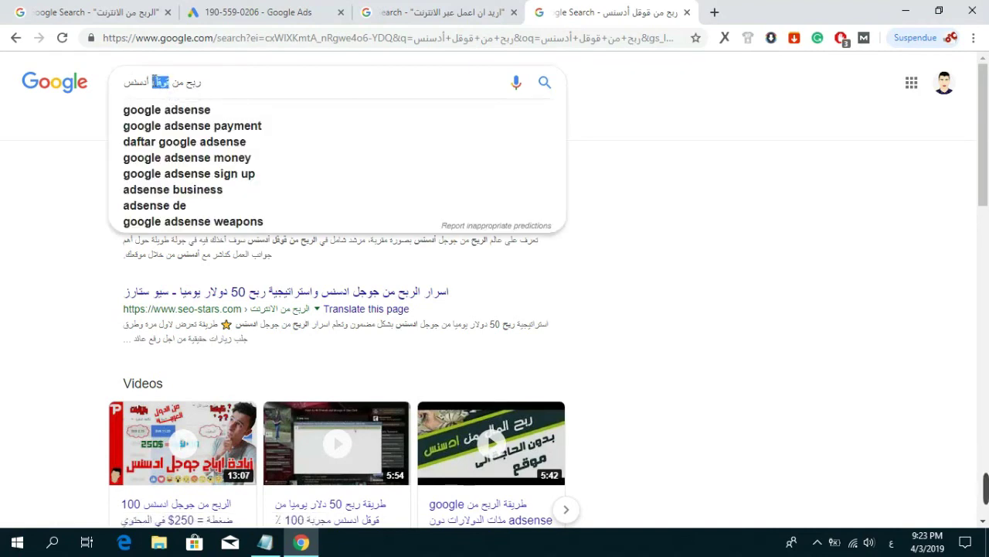
pyautogui.write('جوجل')
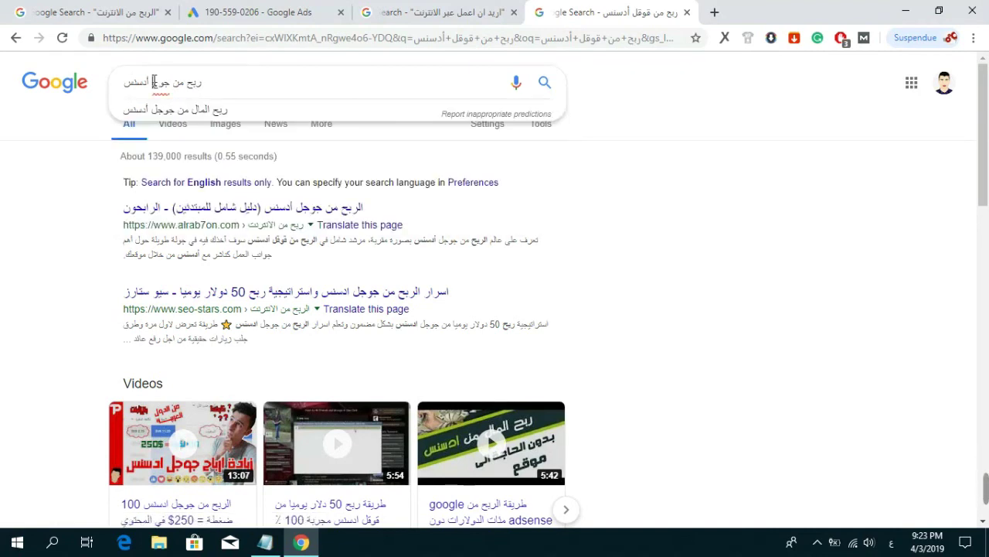
pyautogui.press('Return')
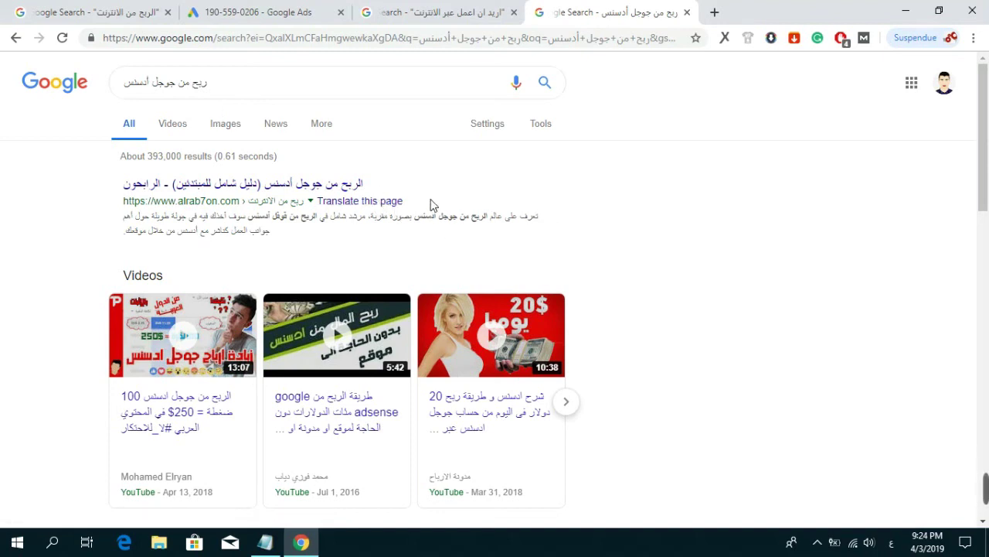
# Open the first result, the alrab7on.com beginners' guide to earning from Google AdSense, in a new tab and switch to it.
pyautogui.rightClick(308, 182)
pyautogui.click(332, 192)
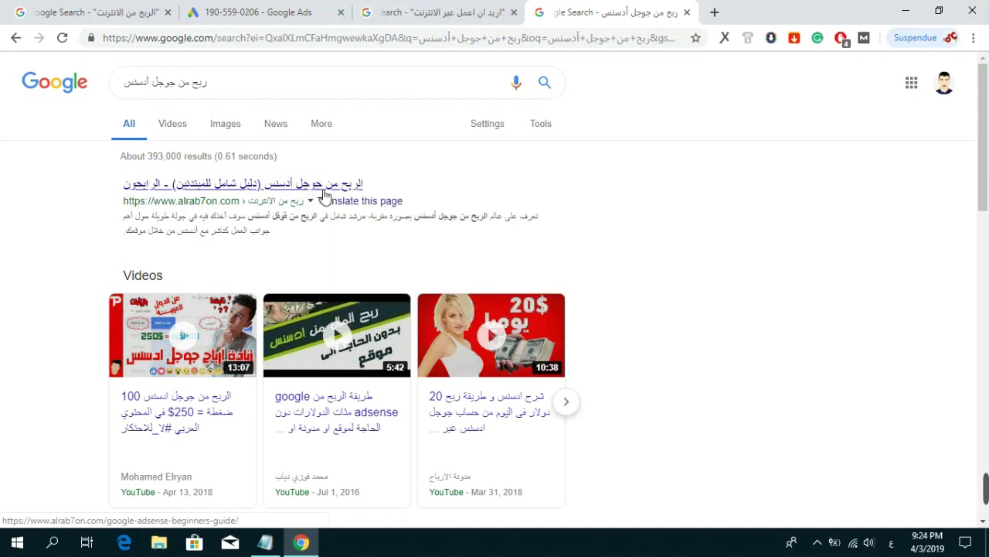
pyautogui.click(752, 8)
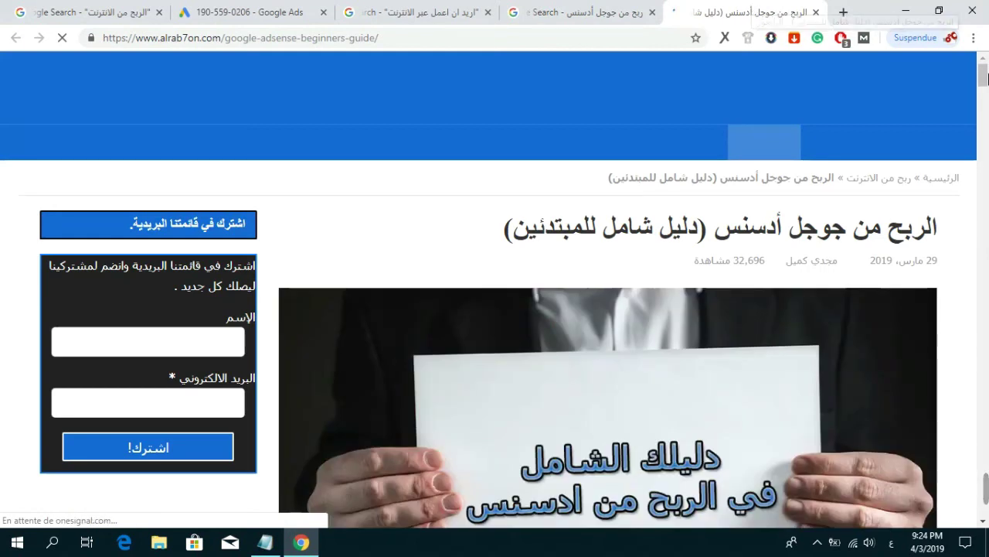
# Examine how the article's section ماهي شركة جوجل أدسنس؟ uses the words جوجل, قوقل, أدسنس and Google Ads.
pyautogui.moveTo(987, 77); pyautogui.dragTo(986, 100)
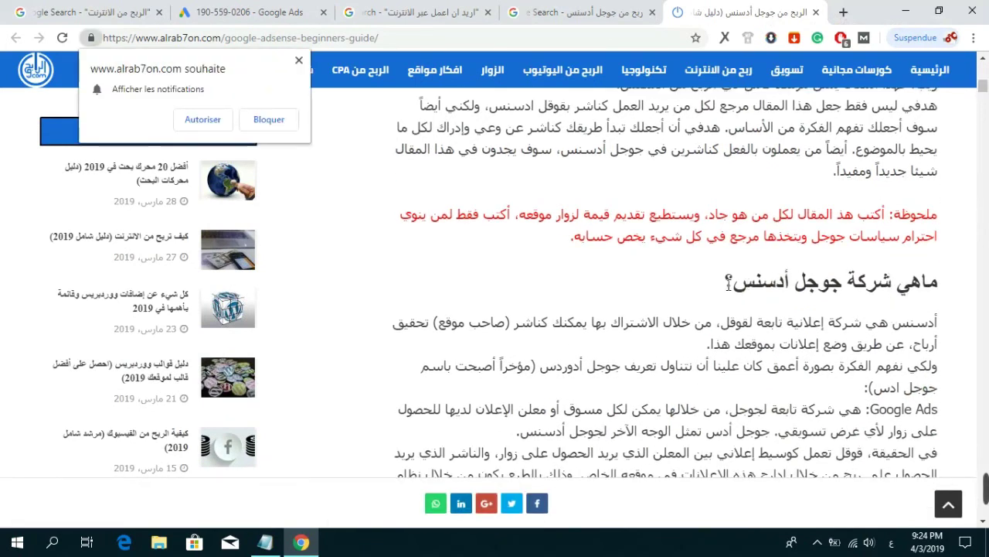
pyautogui.moveTo(731, 284); pyautogui.dragTo(913, 272)
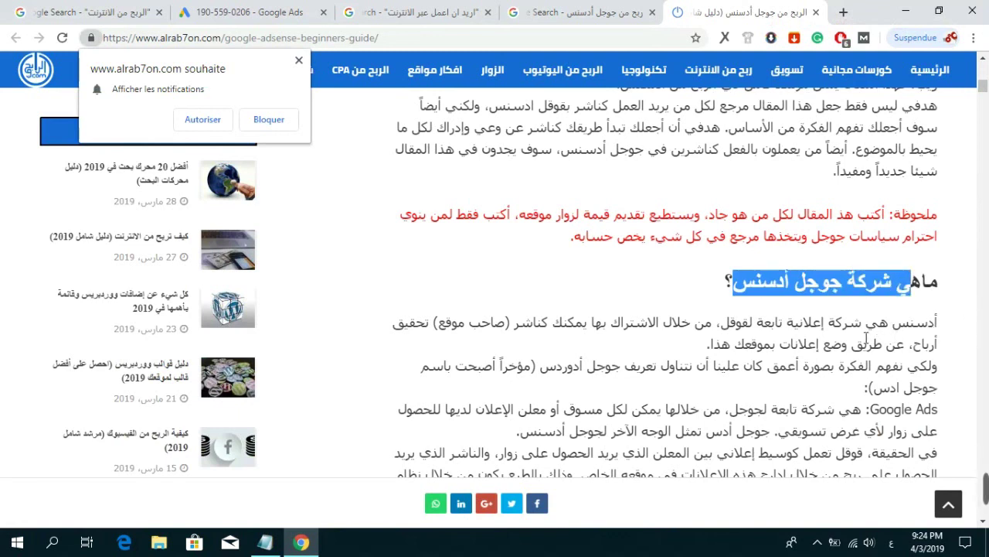
pyautogui.moveTo(861, 323); pyautogui.dragTo(711, 323)
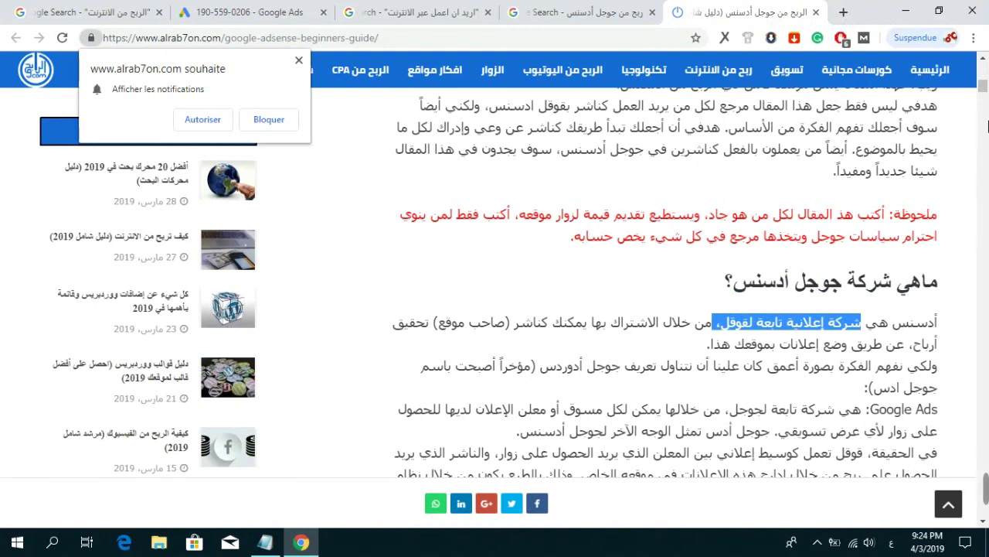
pyautogui.click(934, 408)
pyautogui.moveTo(934, 408); pyautogui.dragTo(871, 408)
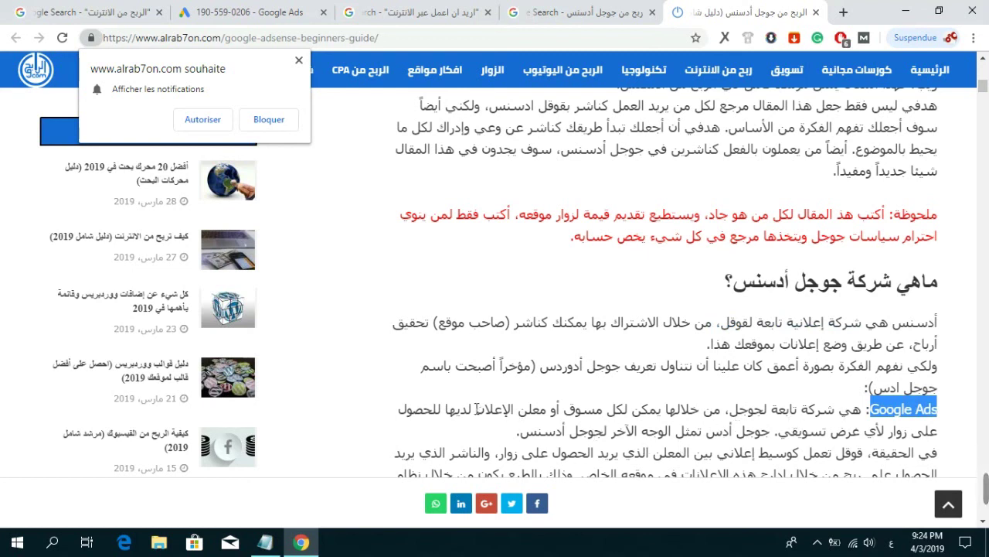
pyautogui.moveTo(433, 410); pyautogui.dragTo(605, 400)
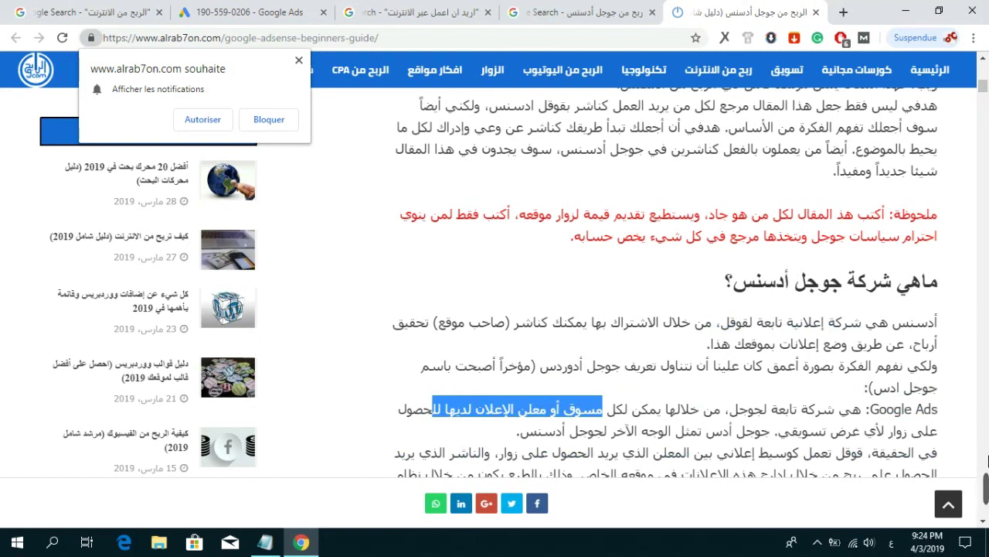
# Examine the article's section ماذا تحتاج لكي تبدأ في الربح من أدسنس and the website requirements that follow it.
pyautogui.moveTo(984, 93); pyautogui.dragTo(986, 110)
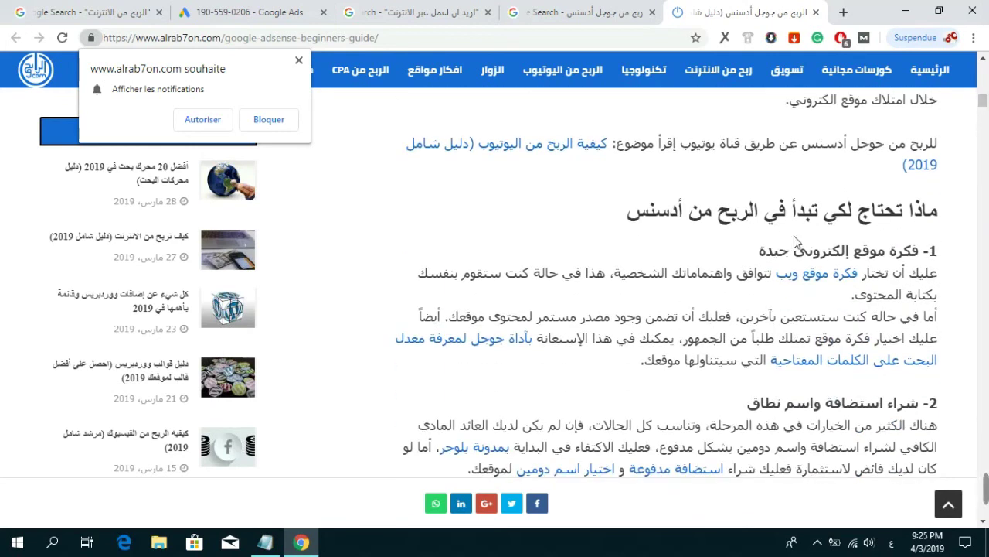
pyautogui.moveTo(887, 252); pyautogui.dragTo(758, 258)
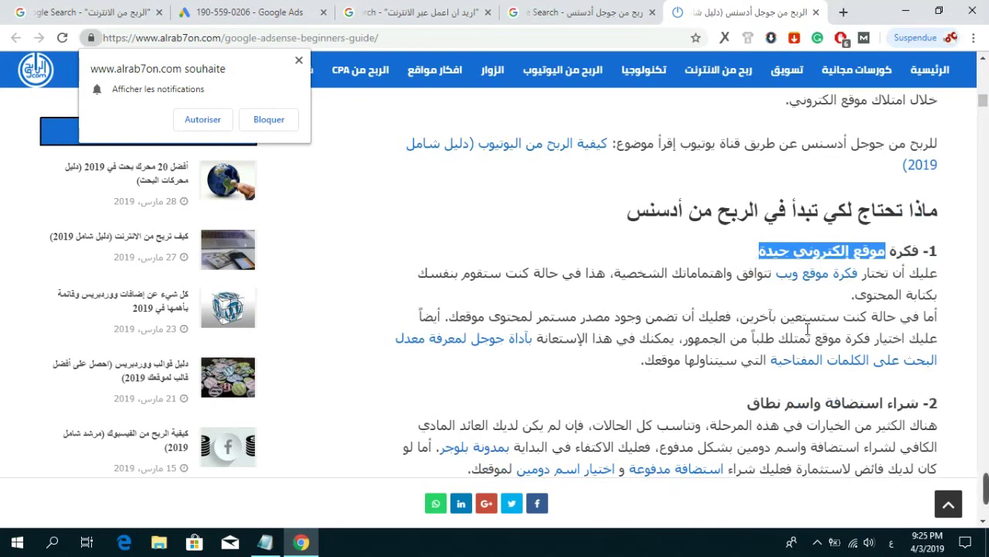
pyautogui.moveTo(986, 95); pyautogui.dragTo(986, 138)
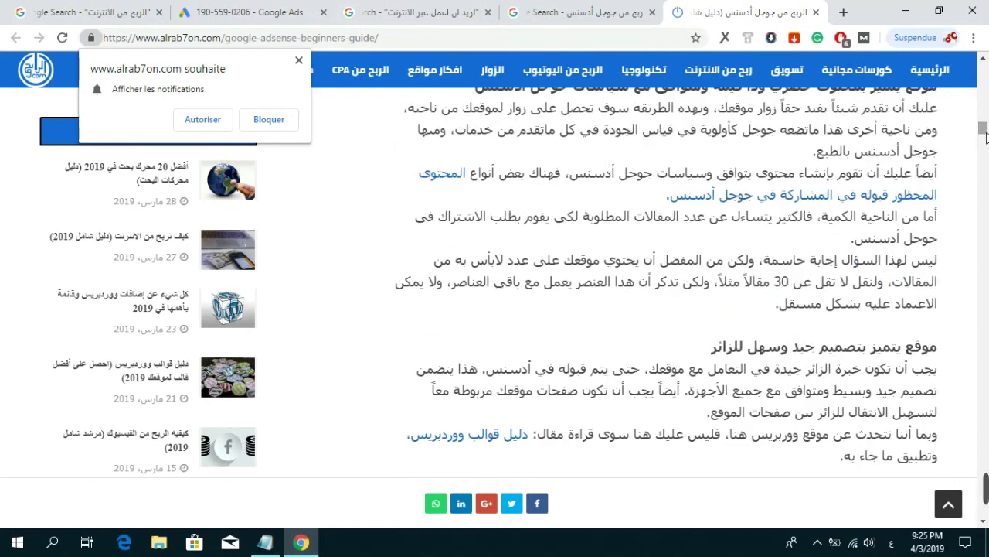
# Return to the Keyword Planner ideas and review the listed keywords' monthly searches, competition and top of page bids.
pyautogui.click(292, 8)
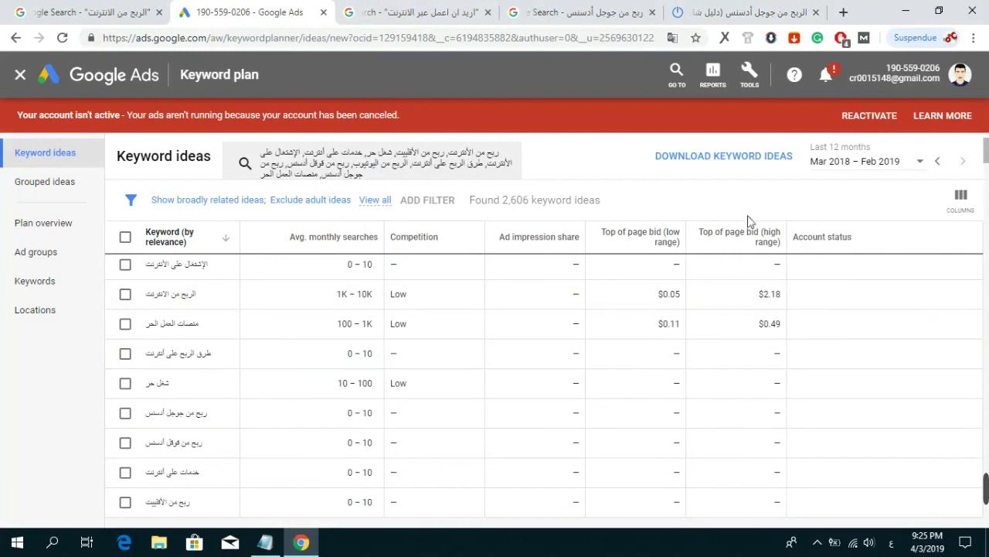
pyautogui.moveTo(986, 155); pyautogui.dragTo(986, 185)
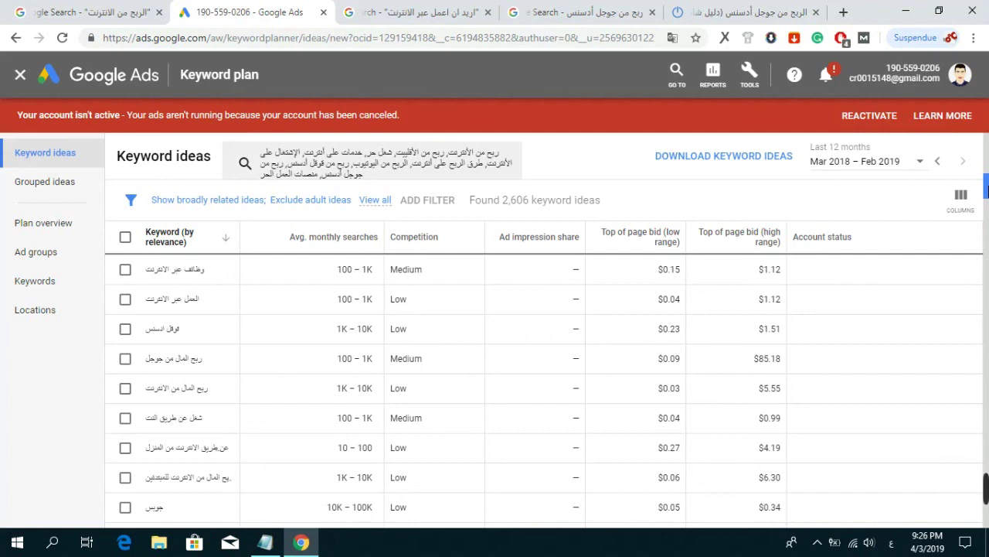
pyautogui.scroll(-3, 987, 187)
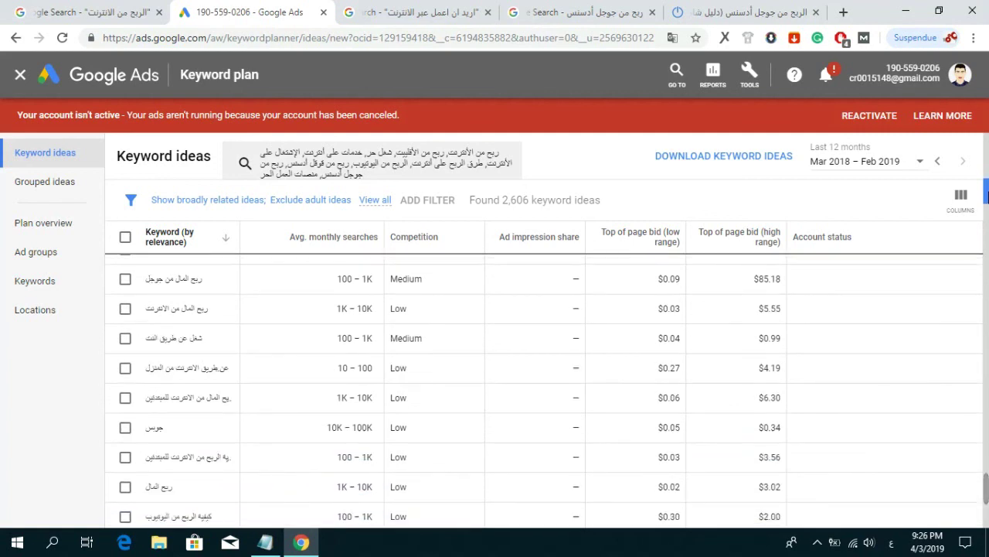
pyautogui.scroll(-2, 986, 199)
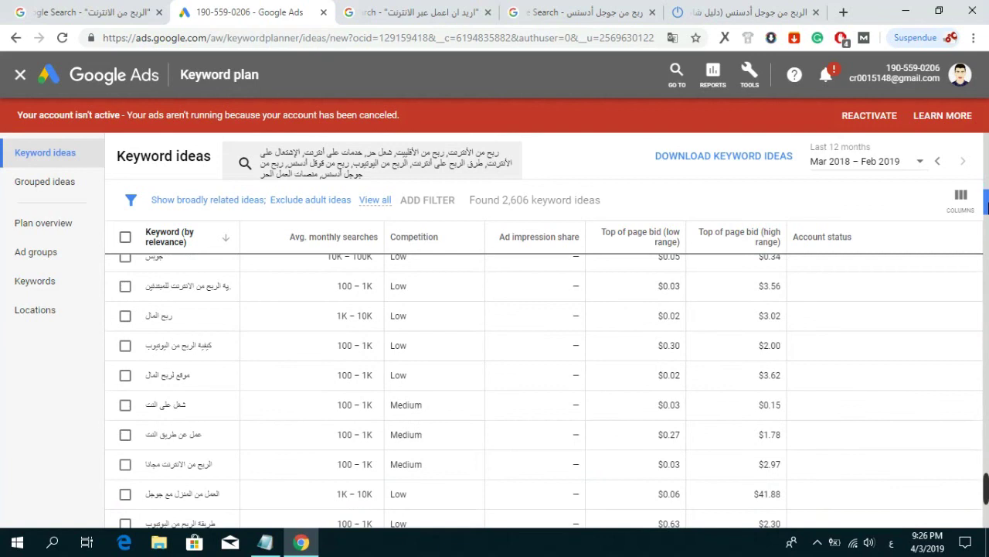
pyautogui.scroll(-4, 541, 386)
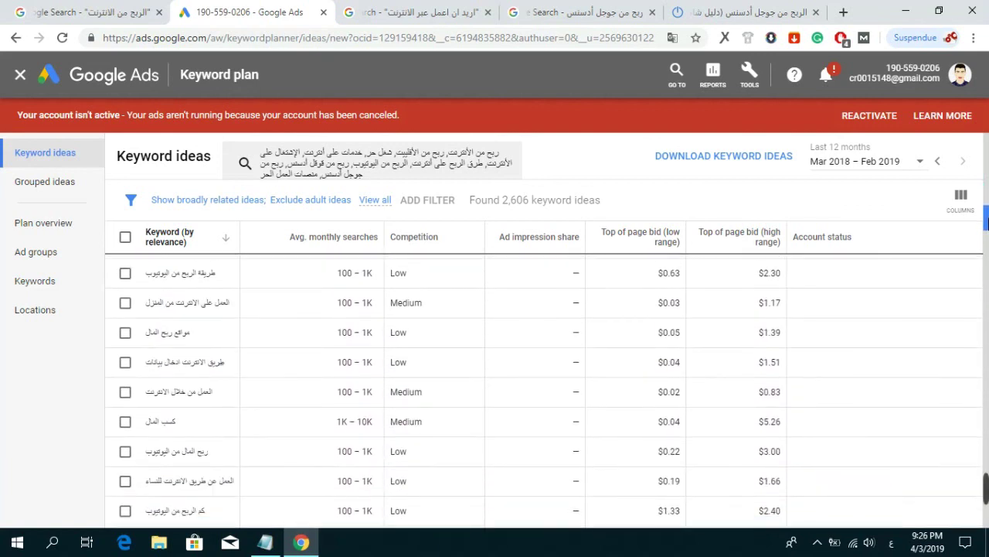
pyautogui.scroll(4, 541, 387)
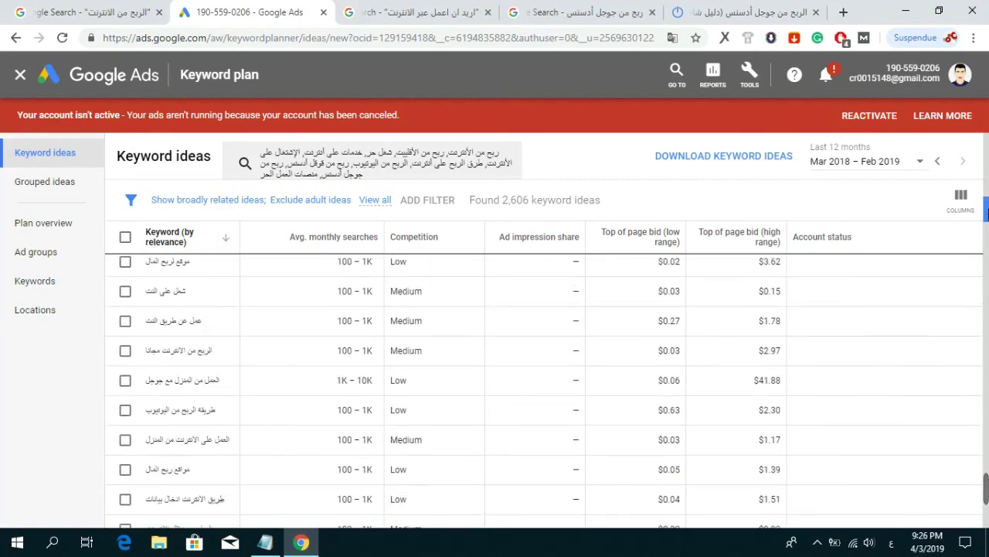